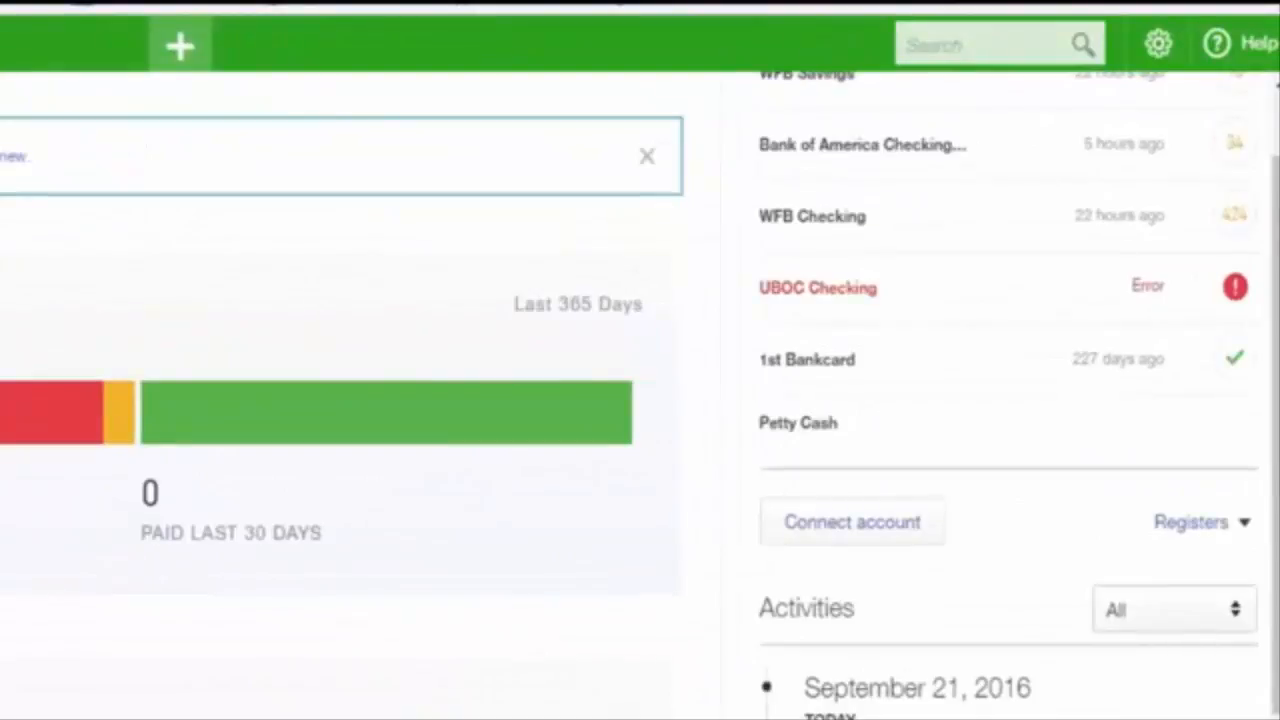
# - Open the Reconcile tool and start reconciling the UBOC Checking account
pyautogui.click(1160, 50)
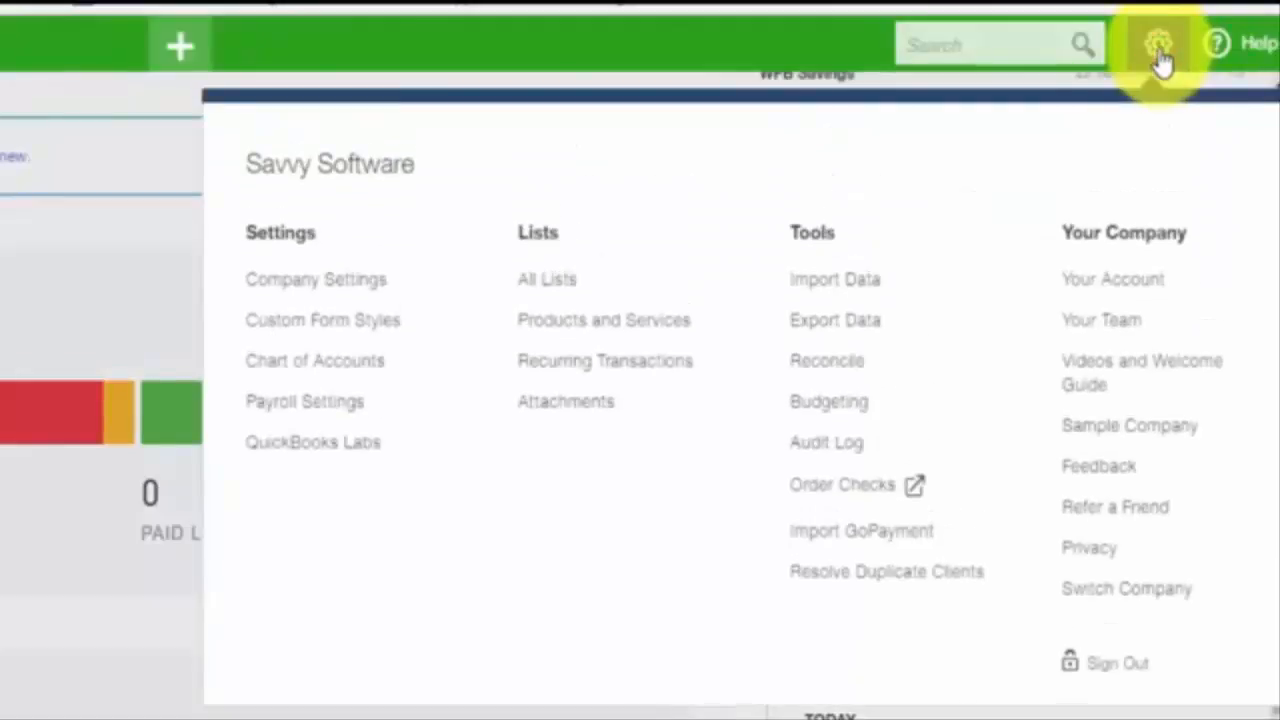
pyautogui.click(825, 370)
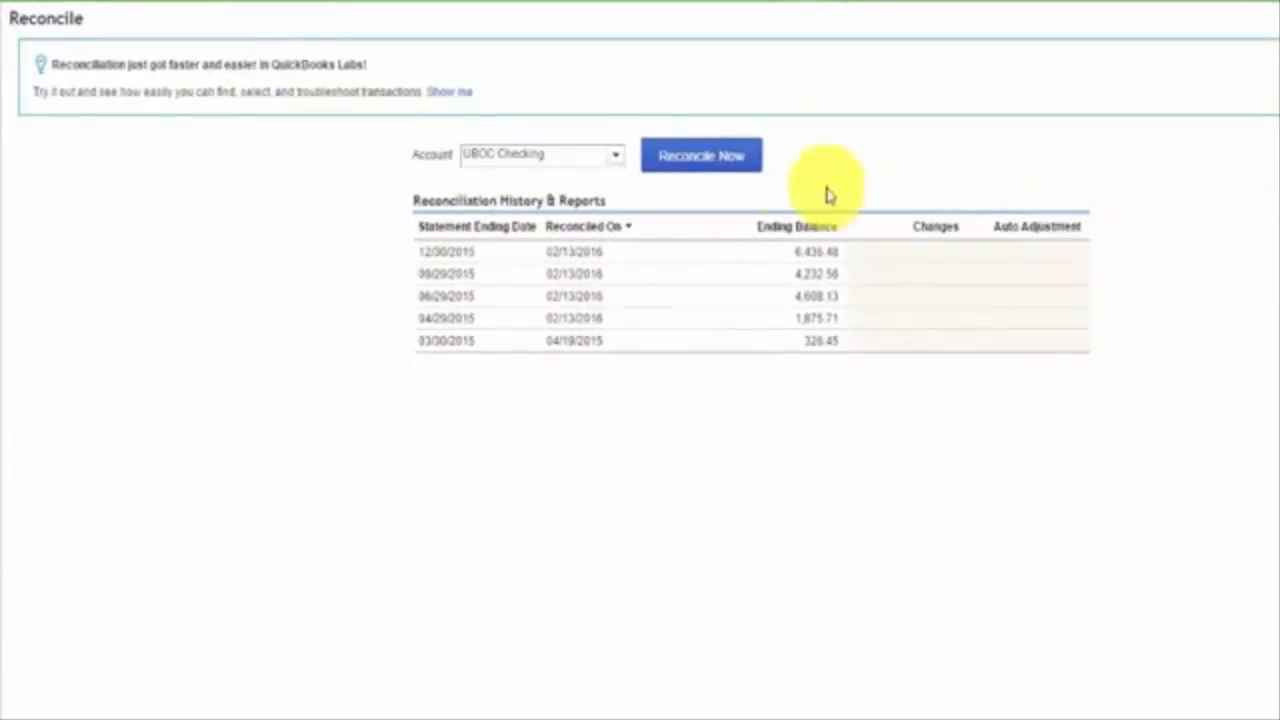
pyautogui.click(614, 160)
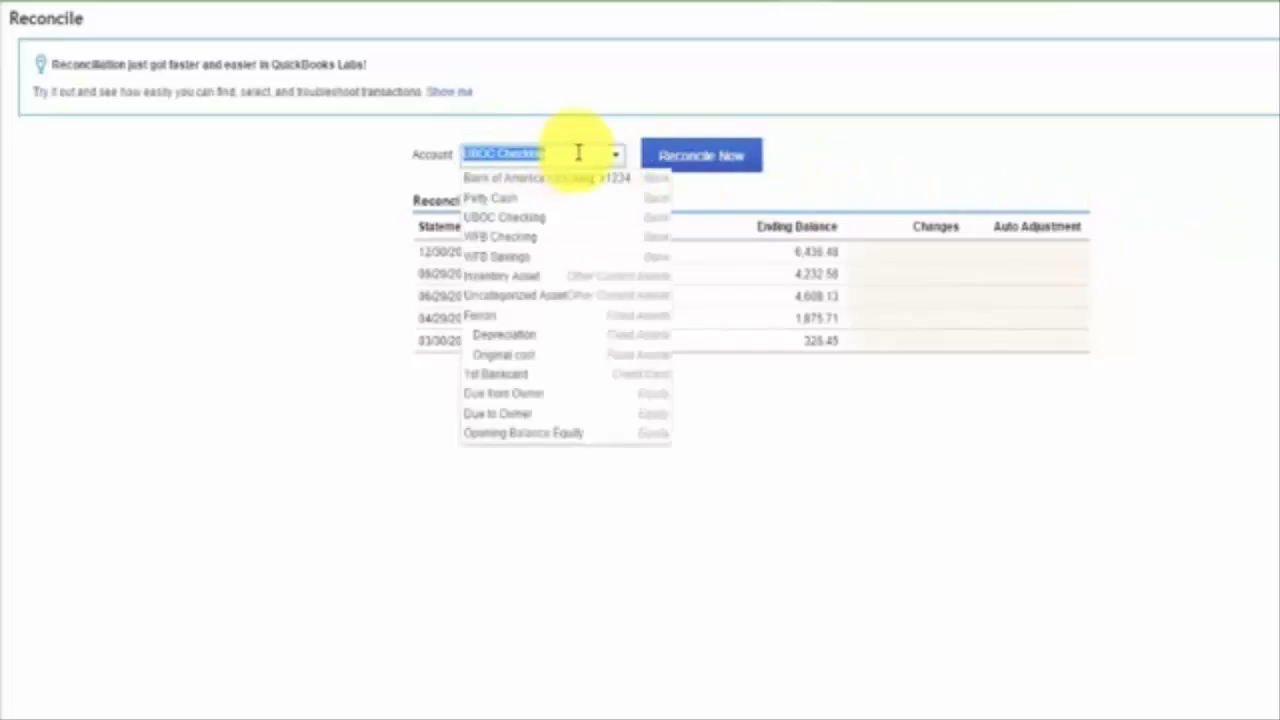
pyautogui.click(601, 116)
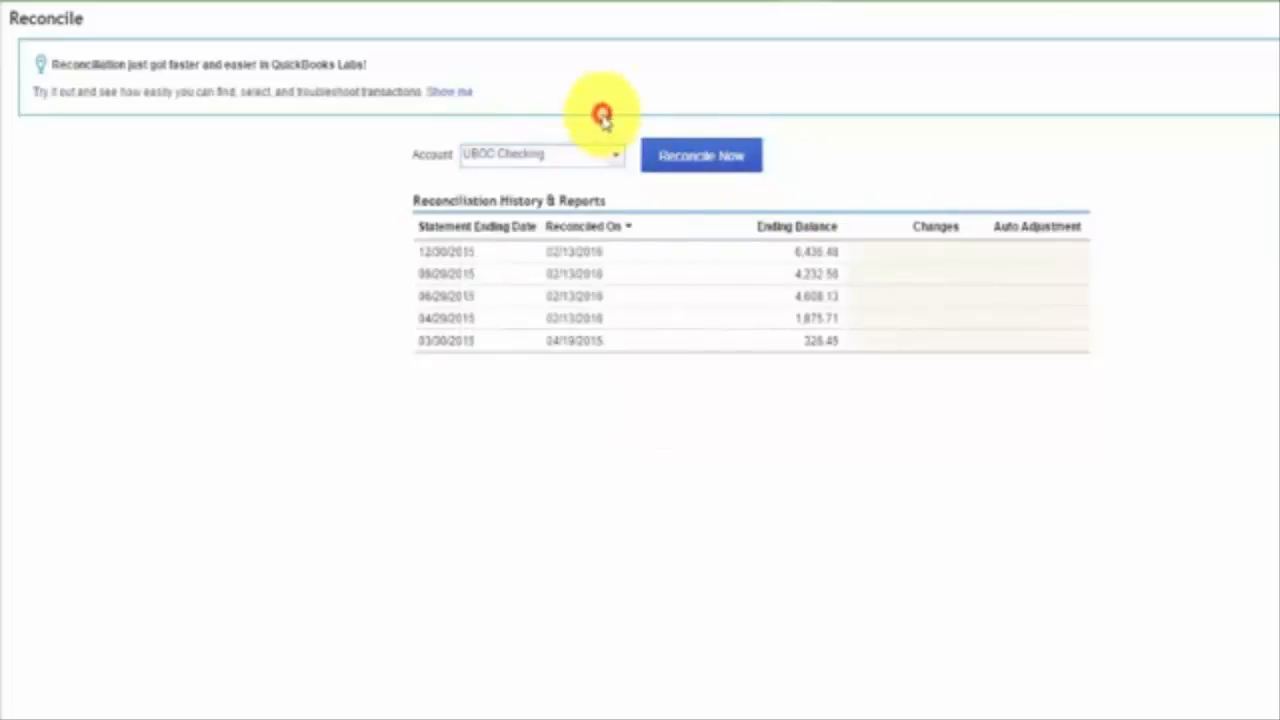
pyautogui.click(712, 165)
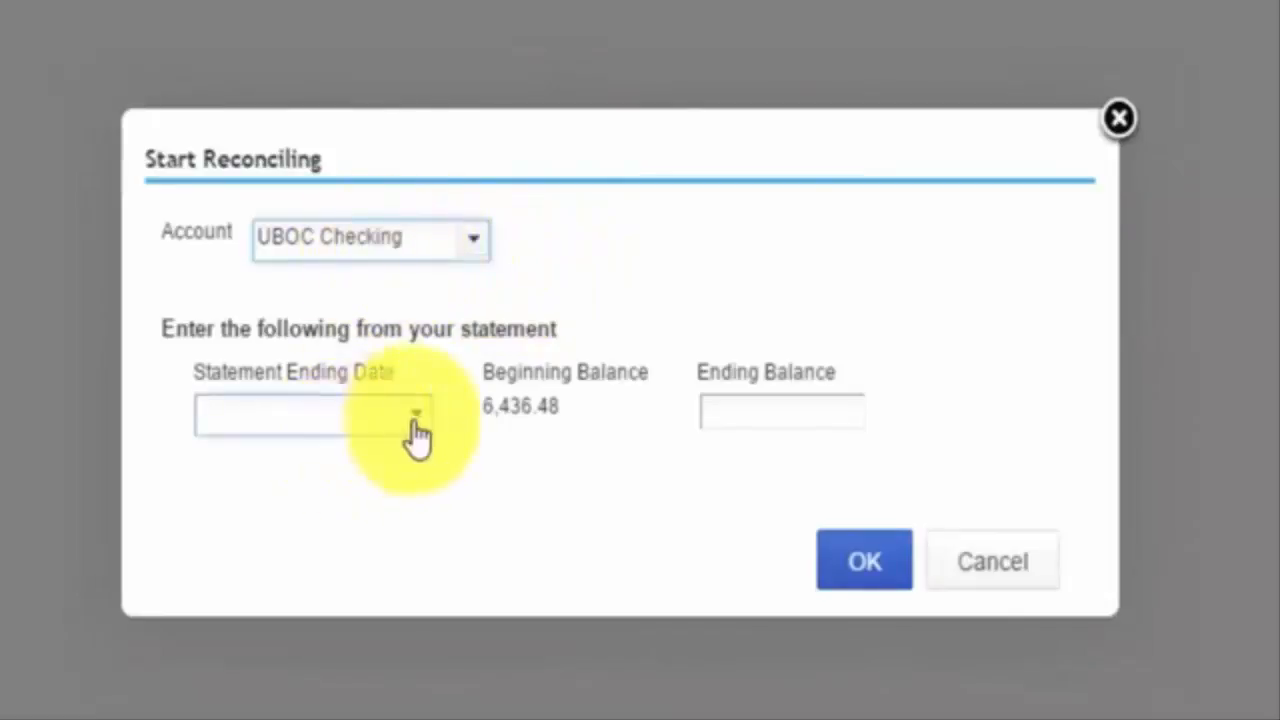
# - Set the statement ending date to 01/31/2016
pyautogui.click(347, 418)
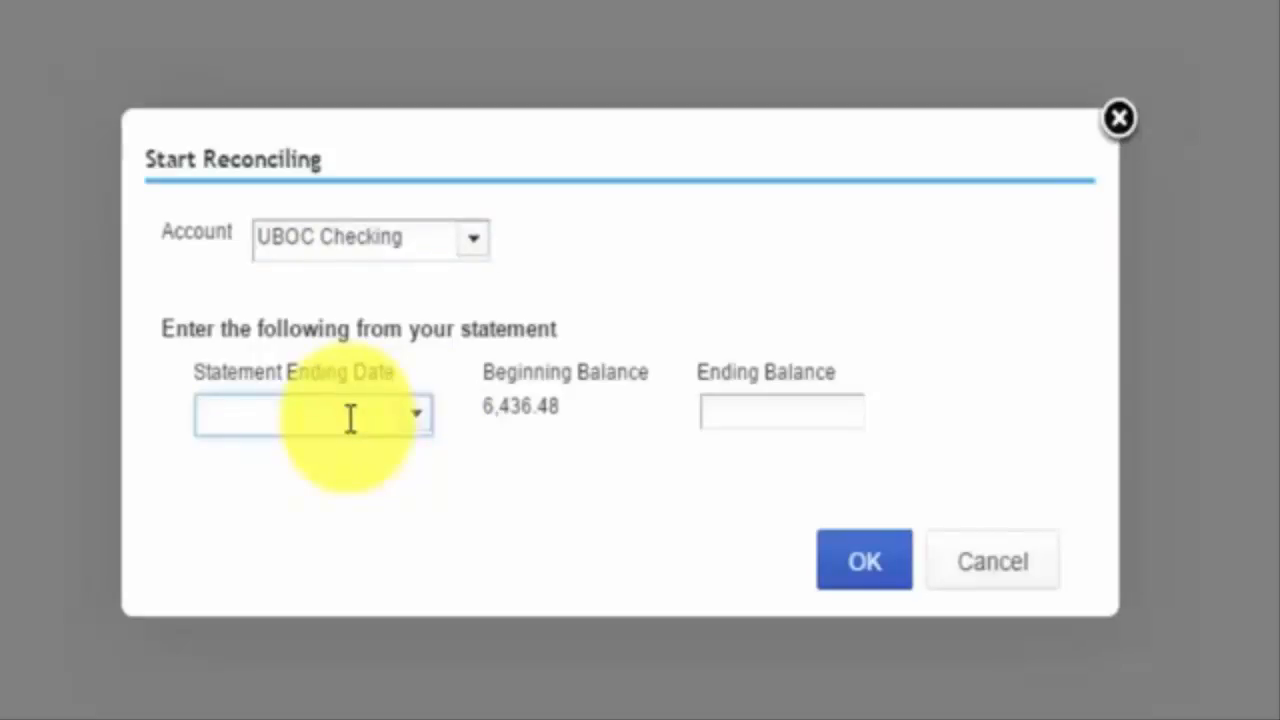
pyautogui.write('01/')
pyautogui.write('31/20')
pyautogui.write('18')
pyautogui.press('Tab')
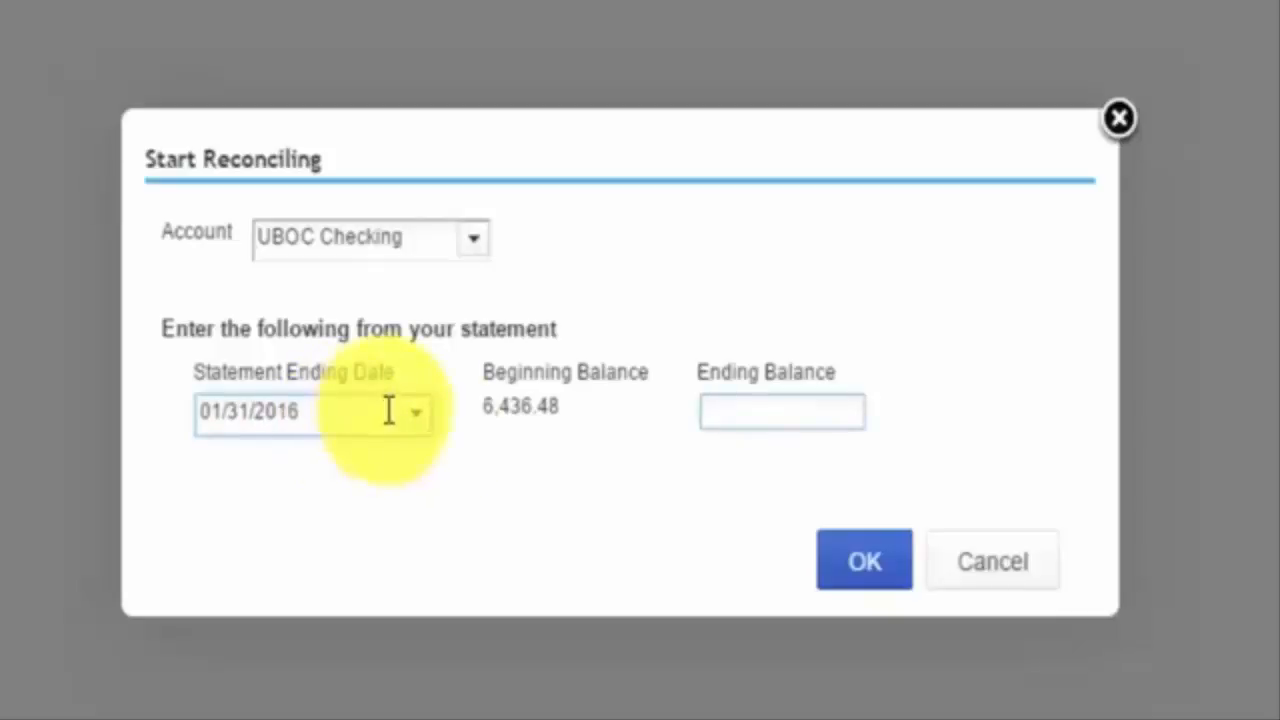
# - Check the beginning balance, enter 2,274.04 as the statement's ending balance and open the reconciliation worksheet
pyautogui.moveTo(603, 397); pyautogui.dragTo(465, 399)
pyautogui.click(581, 412)
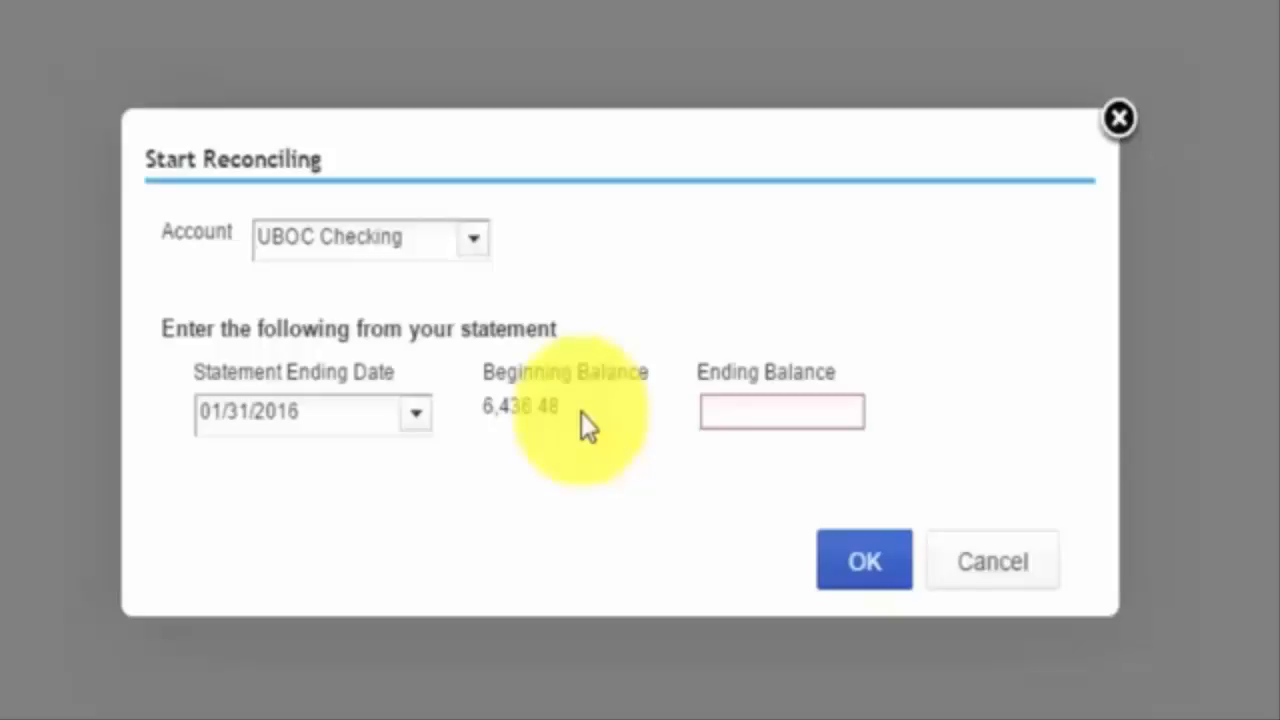
pyautogui.click(757, 415)
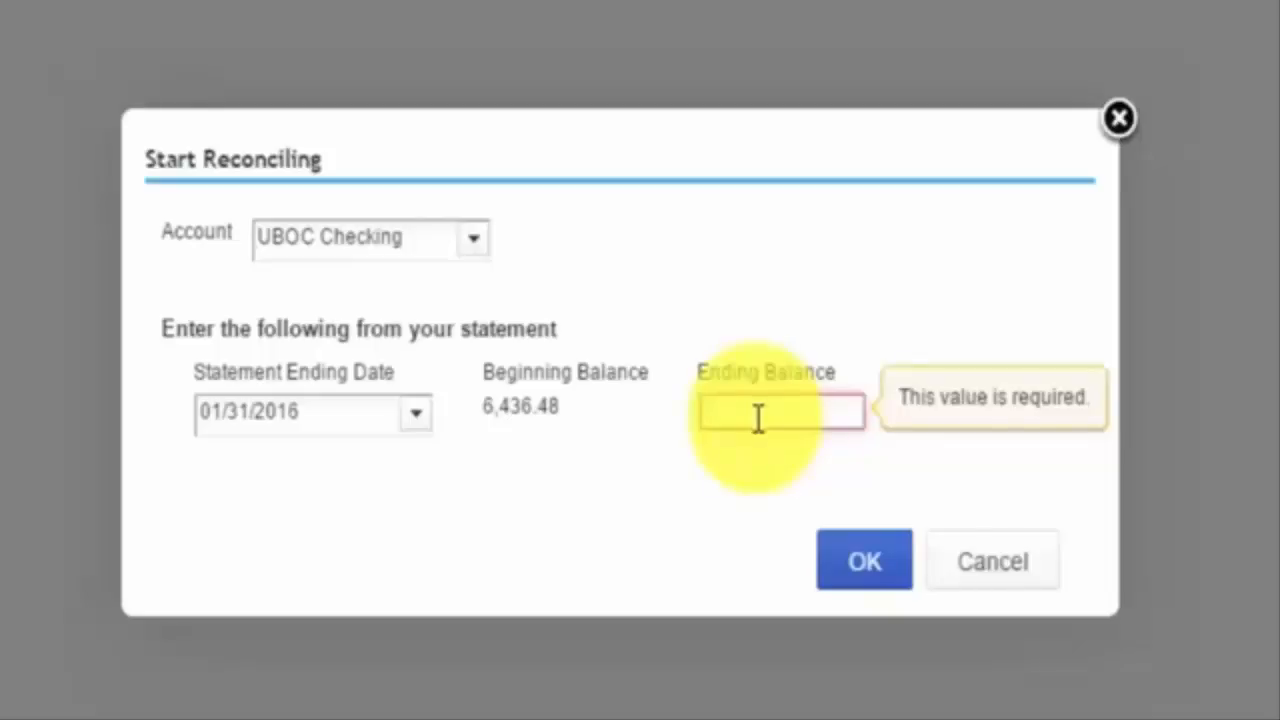
pyautogui.write('2,274')
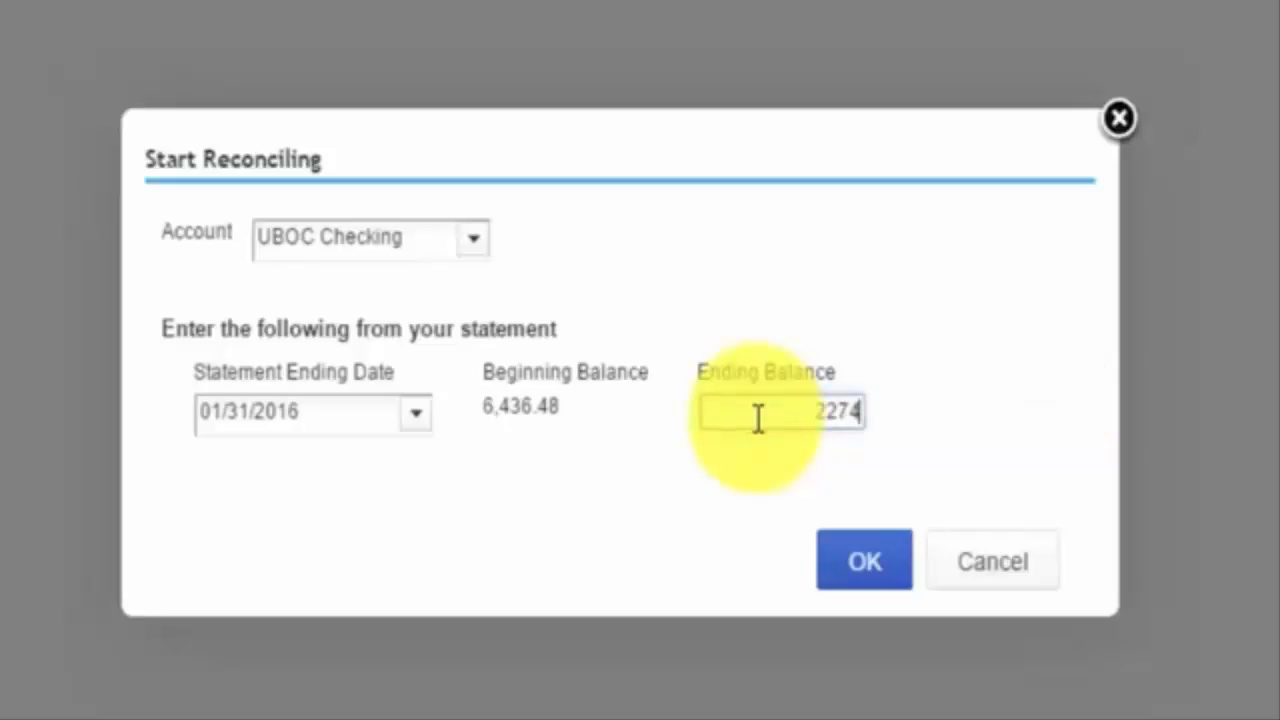
pyautogui.write('.04')
pyautogui.click(868, 565)
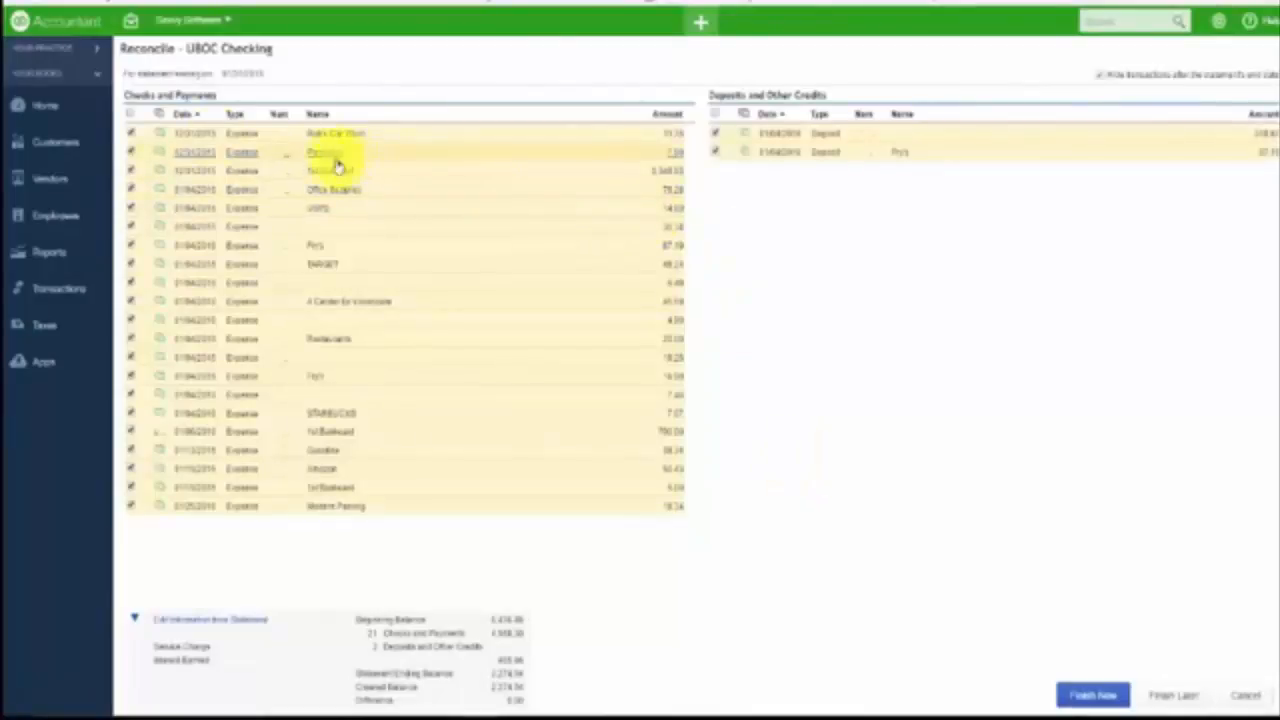
# - Unmark all transactions under Checks and Payments and under Deposits and Other Credits
pyautogui.click(131, 114)
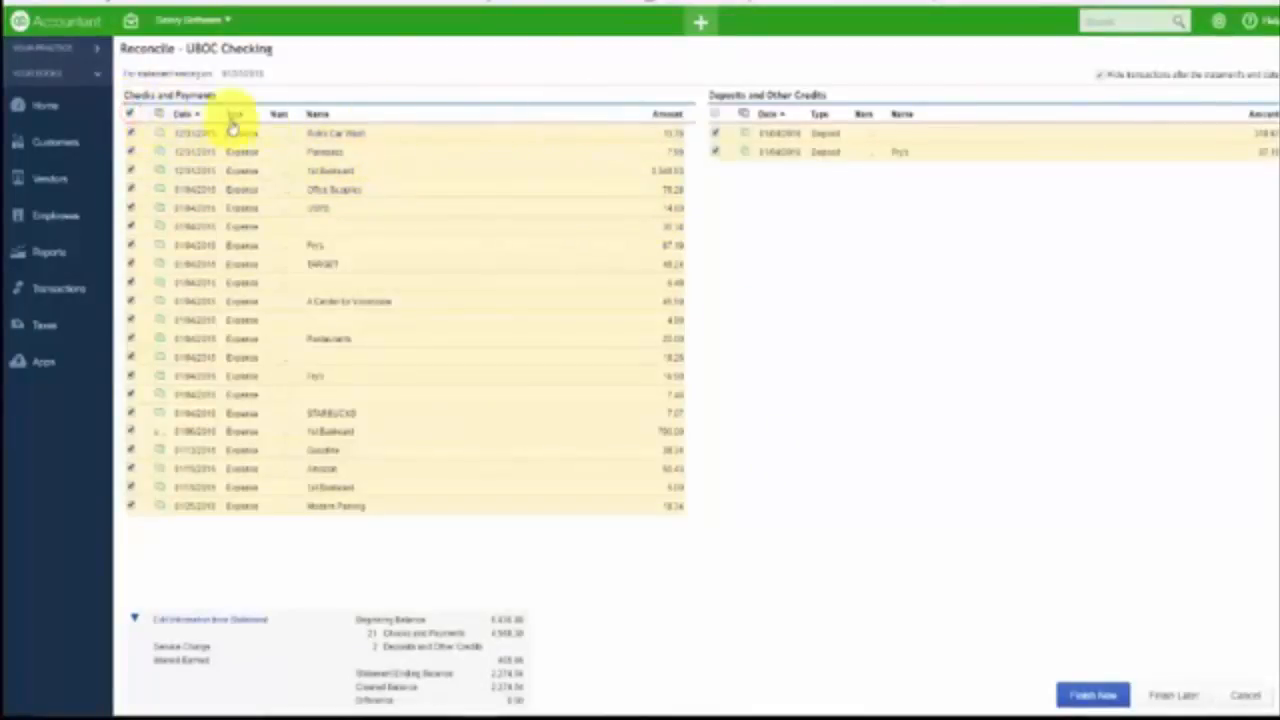
pyautogui.click(129, 115)
pyautogui.click(716, 114)
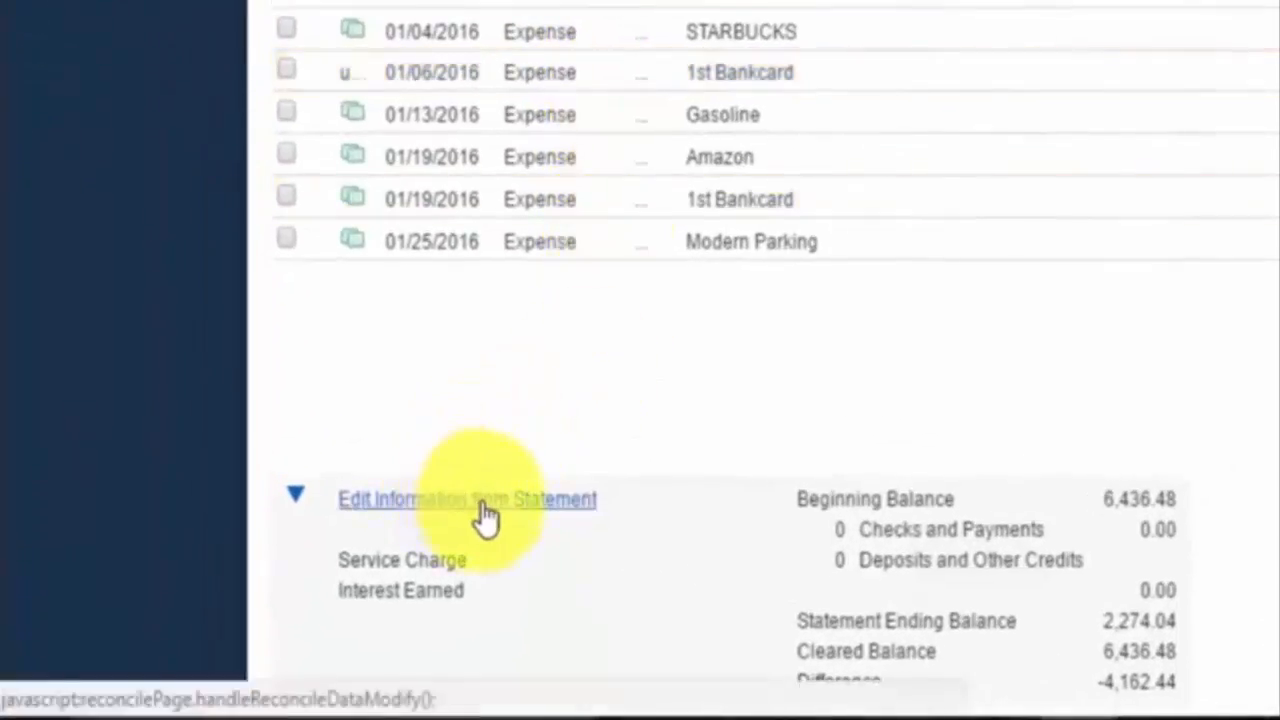
# - Open the statement information to review the ending date and balance, and close it without changes
pyautogui.click(484, 510)
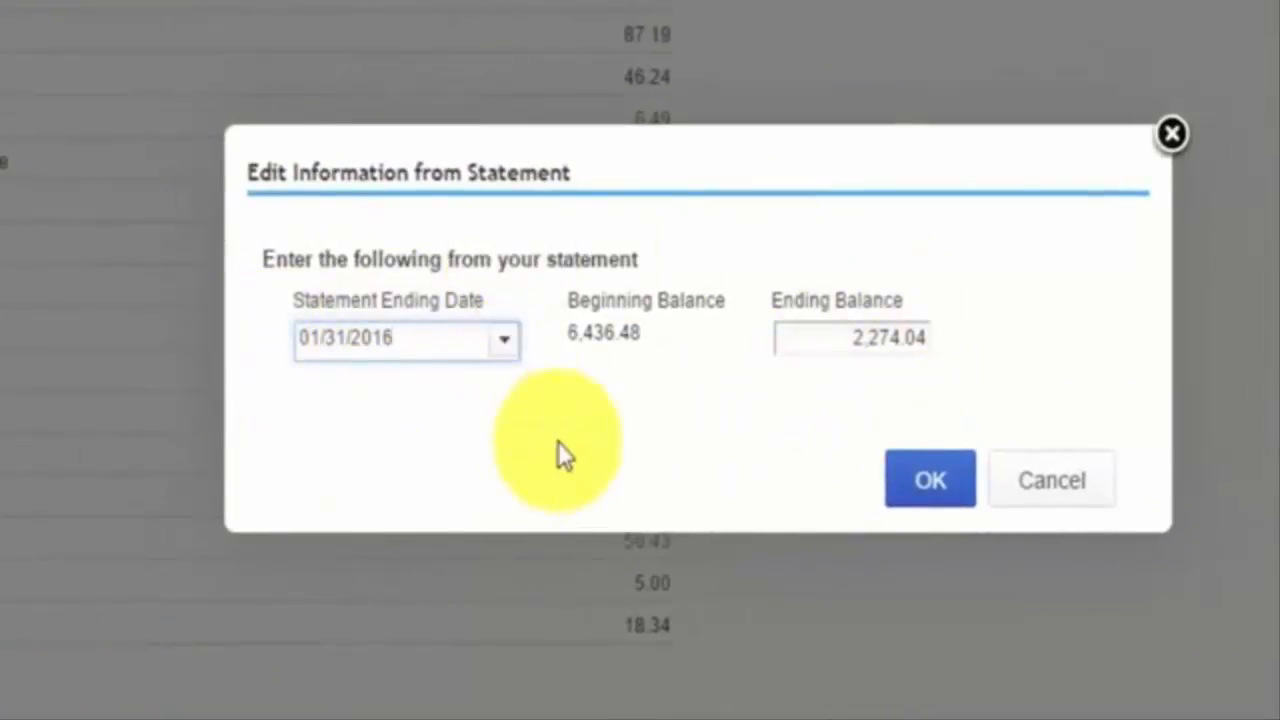
pyautogui.click(1075, 489)
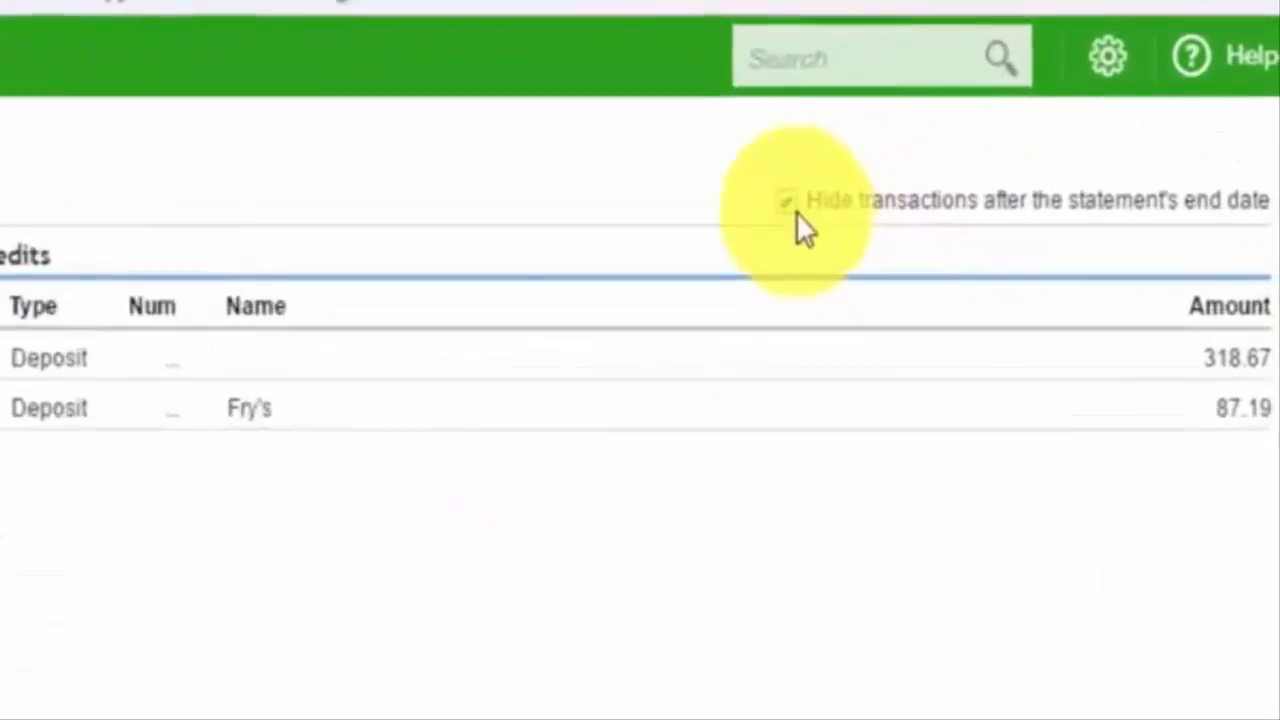
# - Show the transactions after the statement's end date, and hide them again
pyautogui.click(788, 200)
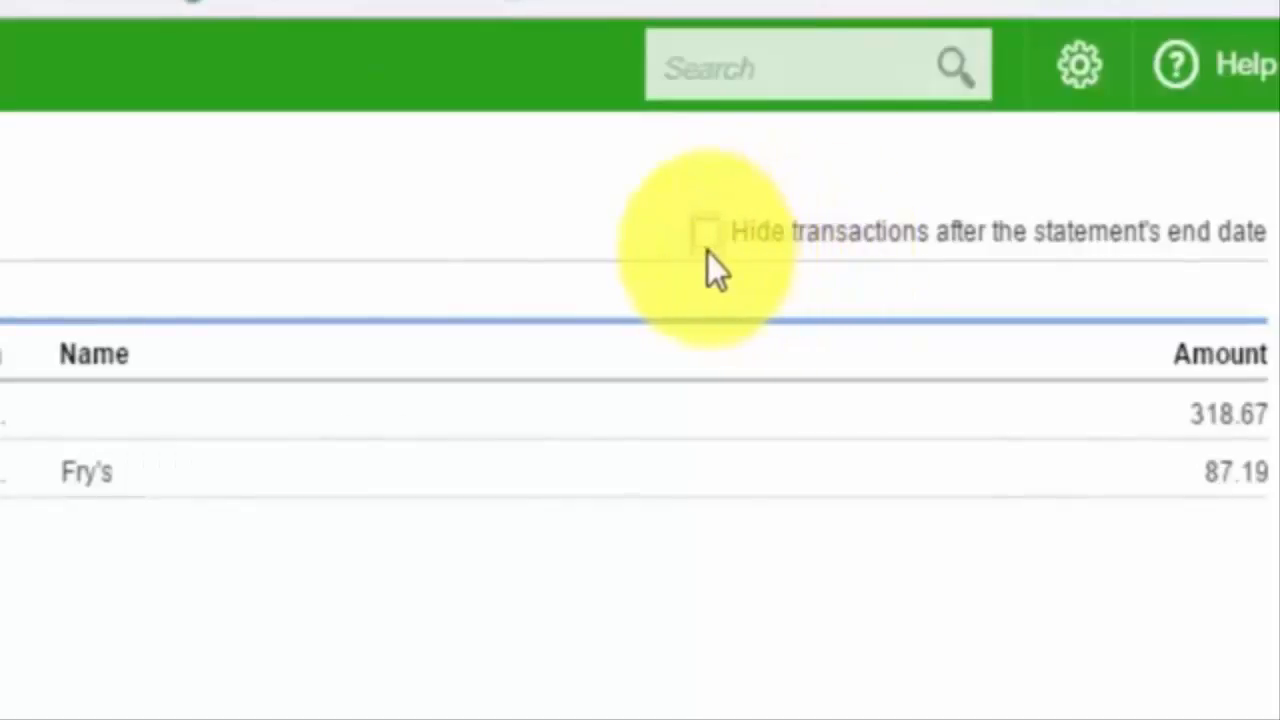
pyautogui.moveTo(749, 234); pyautogui.dragTo(1252, 230)
pyautogui.click(708, 240)
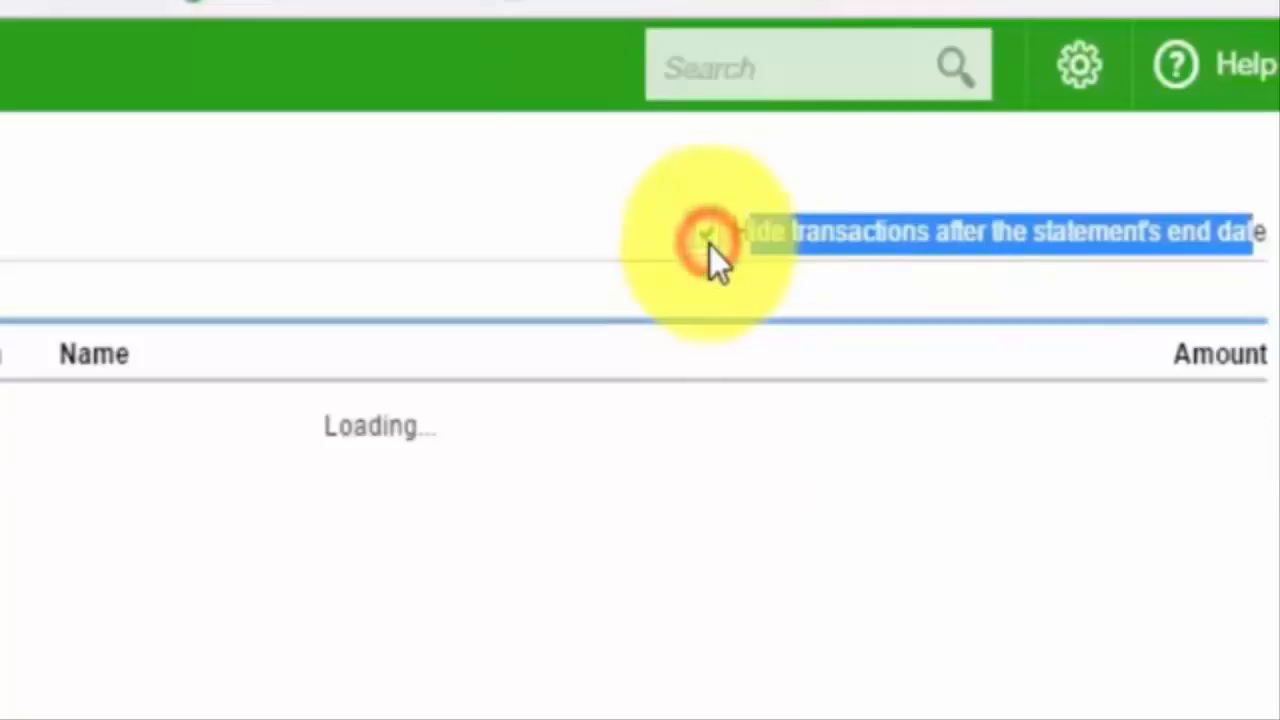
pyautogui.click(771, 237)
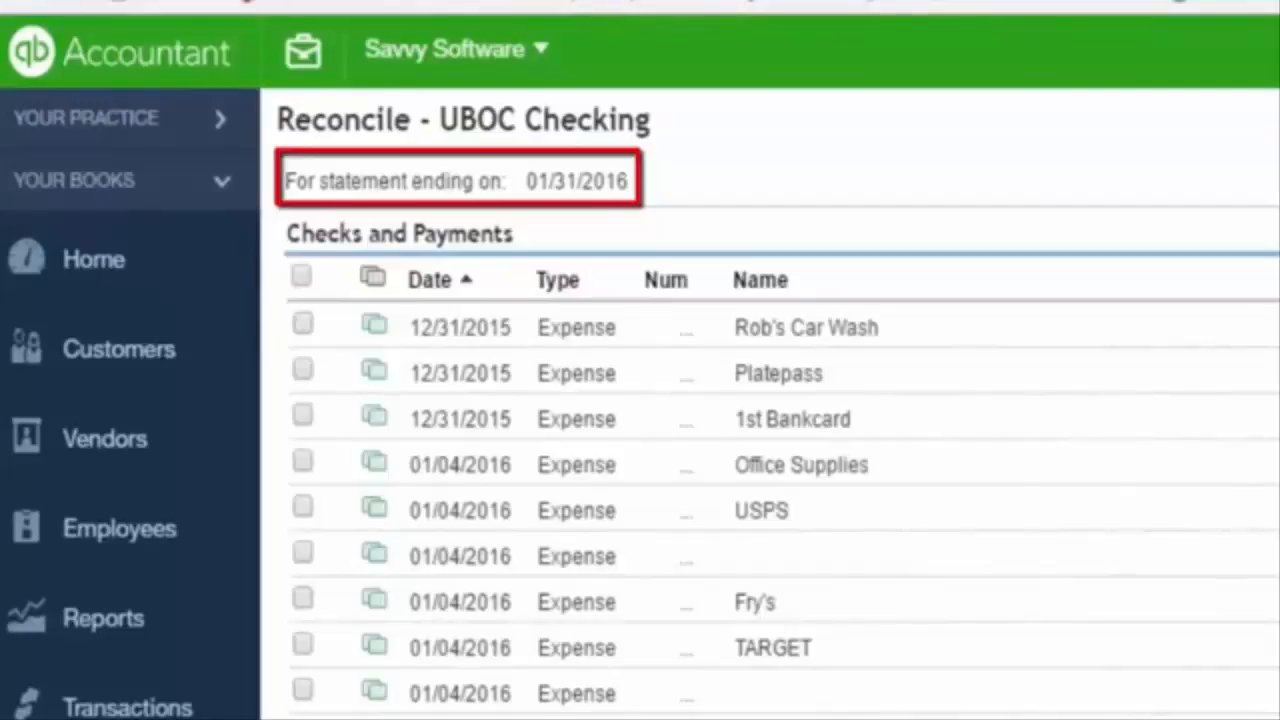
pyautogui.moveTo(646, 184)
pyautogui.mouseDown()
pyautogui.moveTo(555, 183)
pyautogui.moveTo(643, 178)
pyautogui.mouseUp()
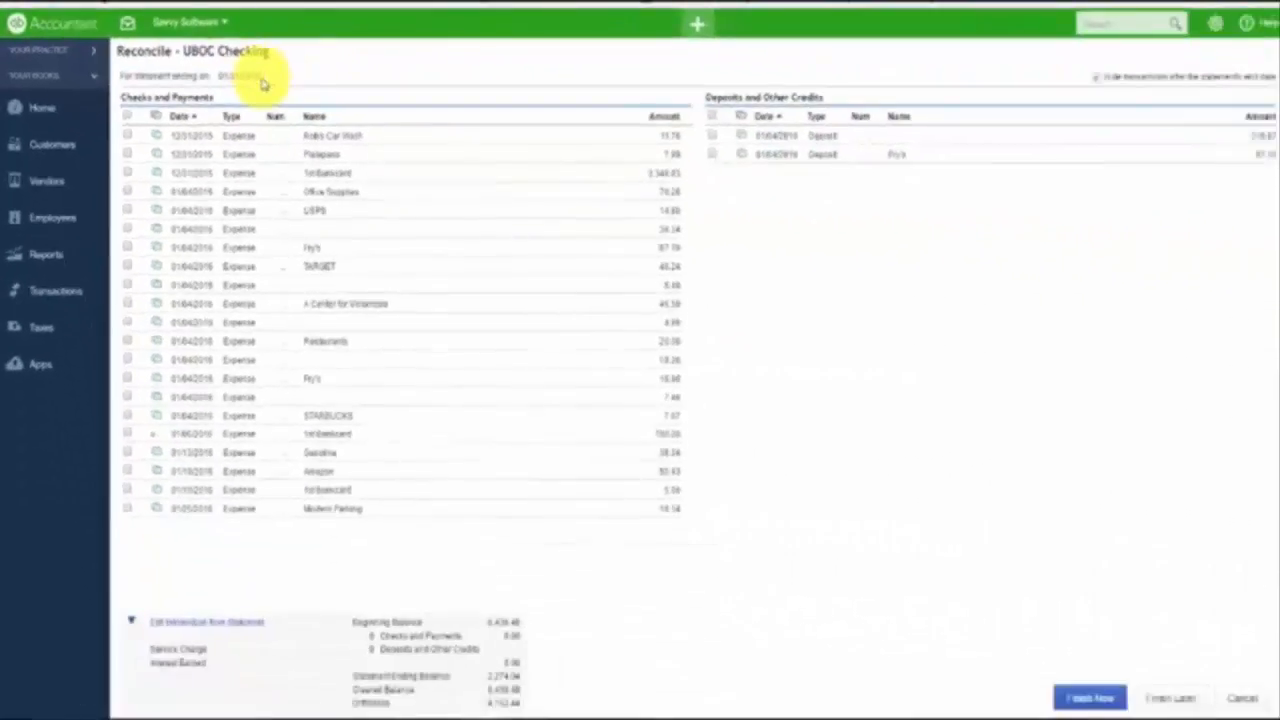
pyautogui.click(1098, 76)
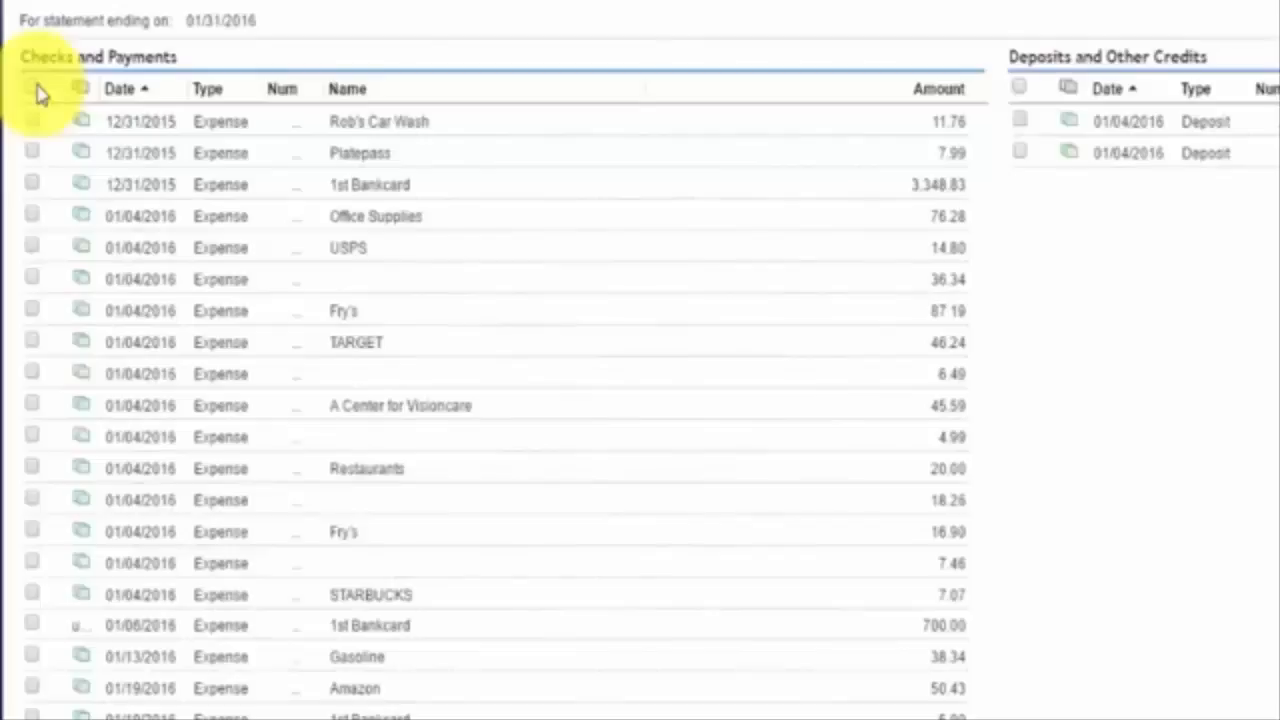
# - Mark every check and payment as cleared, from the 12/31/2015 Rob's Car Wash expense through the 01/19/2016 1st Bankcard expense
pyautogui.click(31, 121)
pyautogui.click(31, 153)
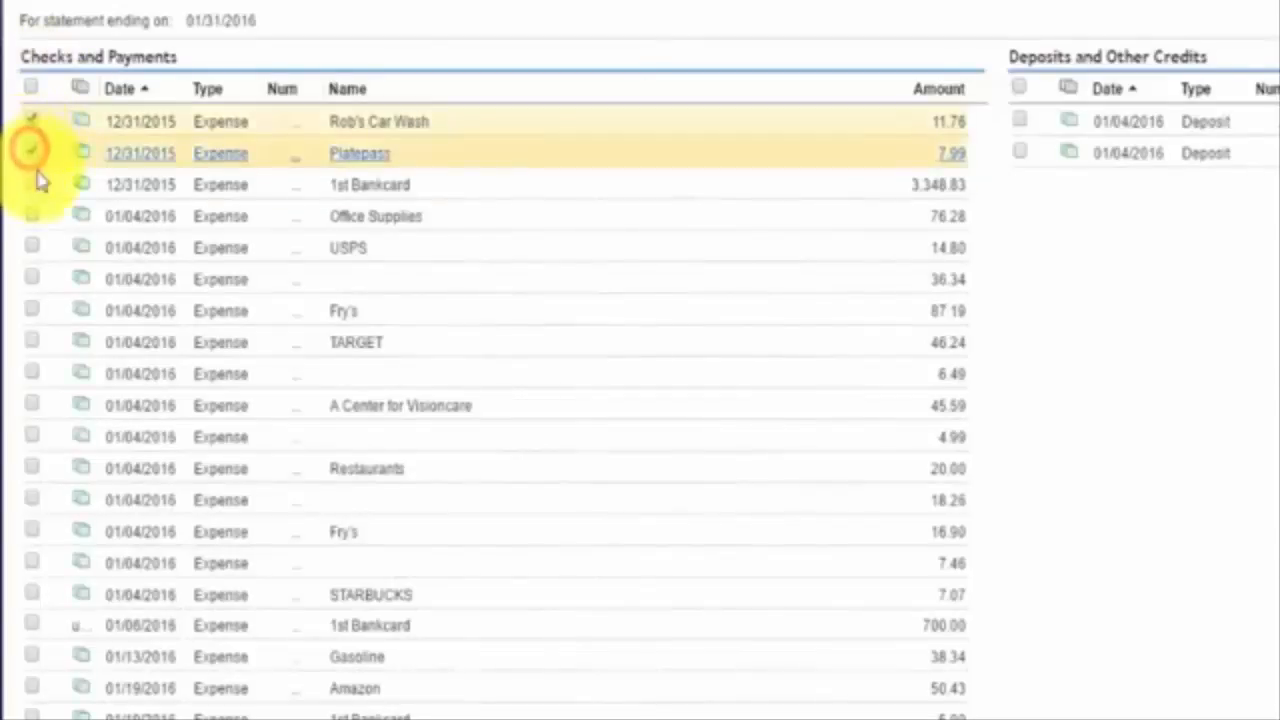
pyautogui.click(32, 184)
pyautogui.click(32, 216)
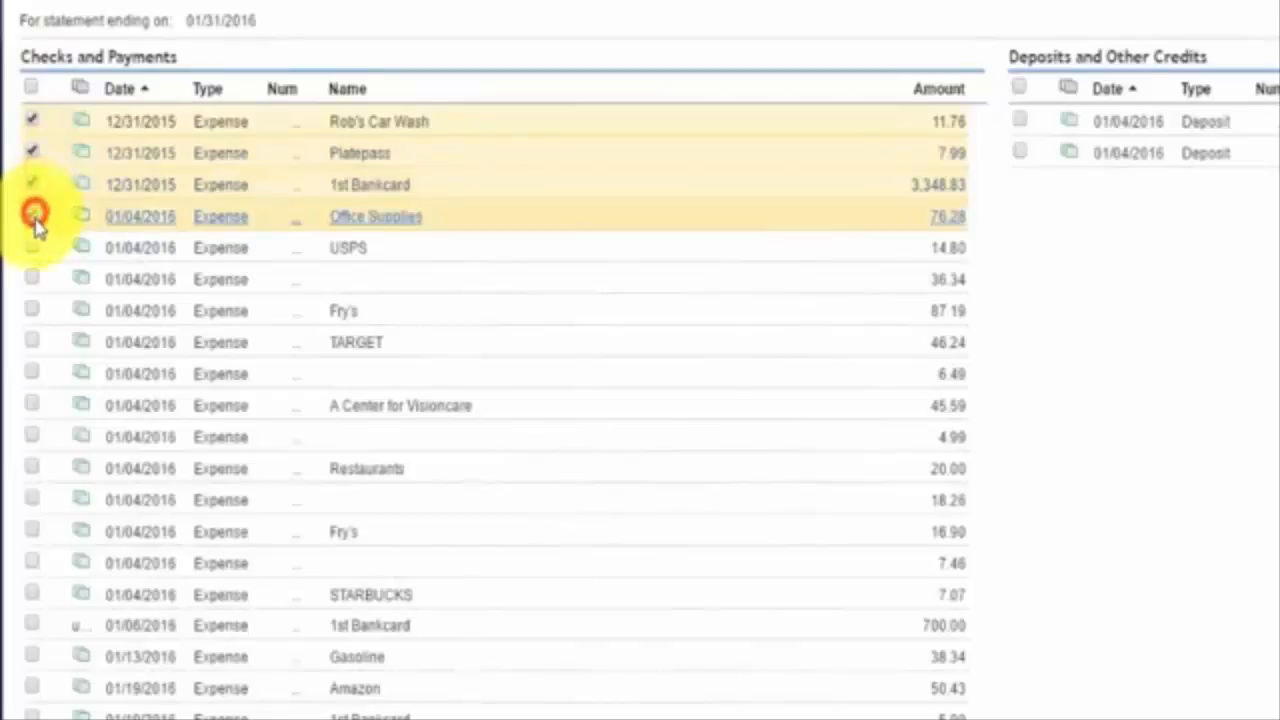
pyautogui.click(31, 248)
pyautogui.click(32, 279)
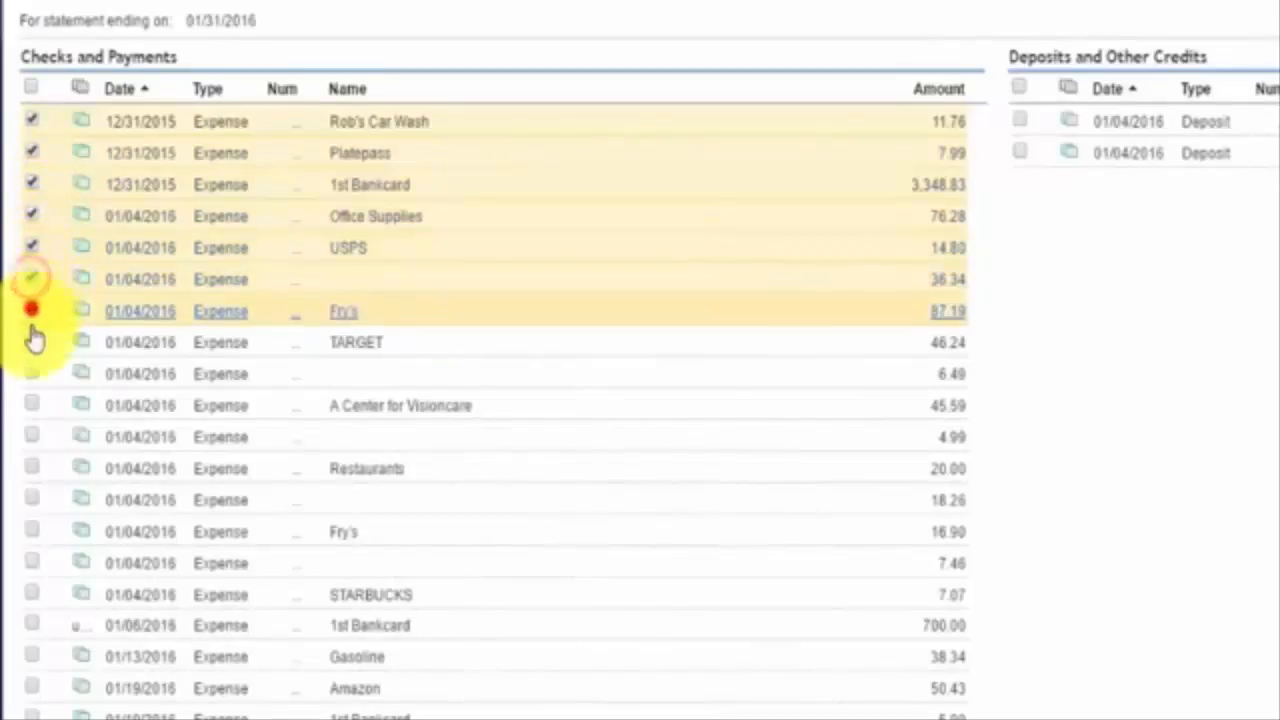
pyautogui.click(32, 310)
pyautogui.click(32, 342)
pyautogui.click(32, 373)
pyautogui.click(32, 405)
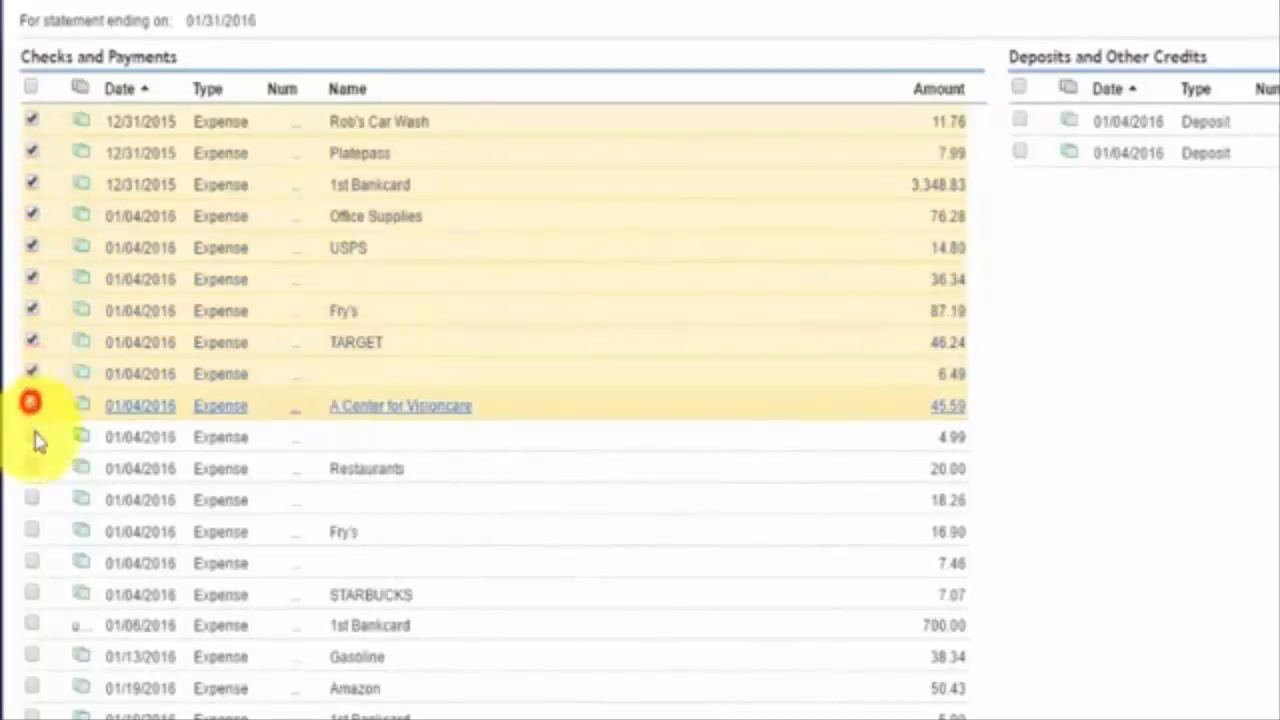
pyautogui.click(33, 437)
pyautogui.click(32, 468)
pyautogui.click(32, 500)
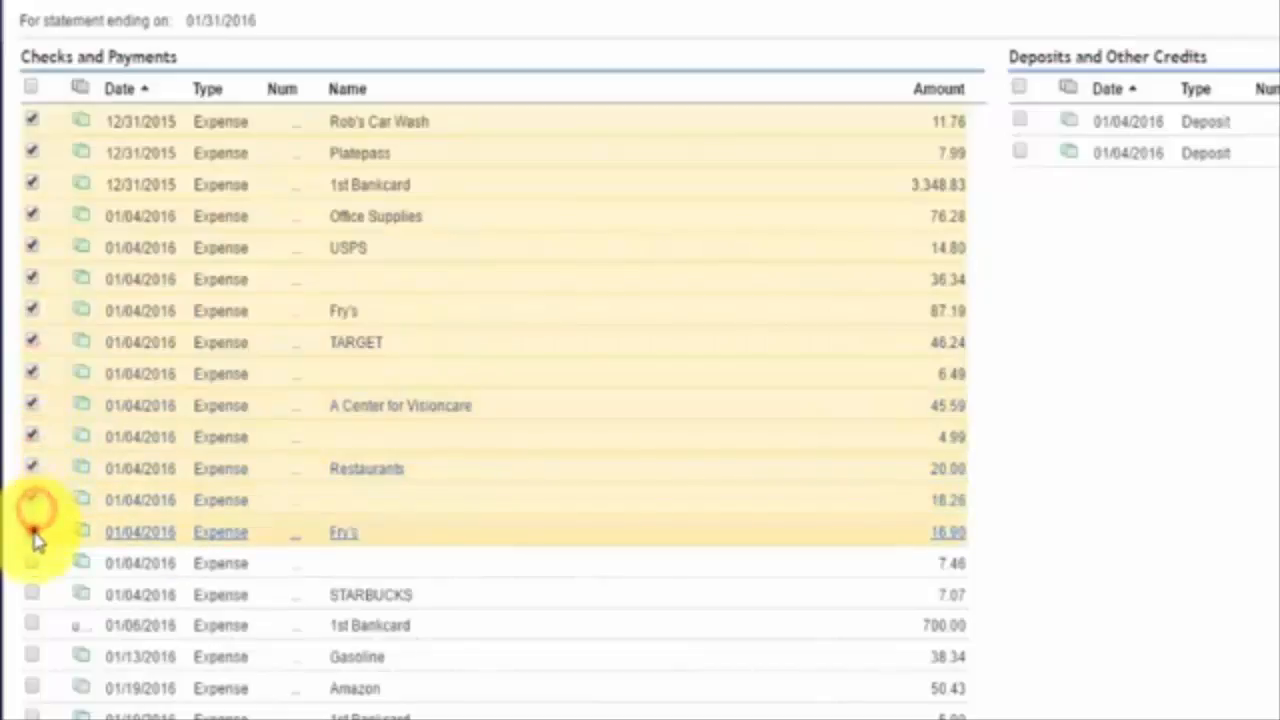
pyautogui.click(32, 531)
pyautogui.click(32, 563)
pyautogui.click(34, 622)
pyautogui.click(33, 657)
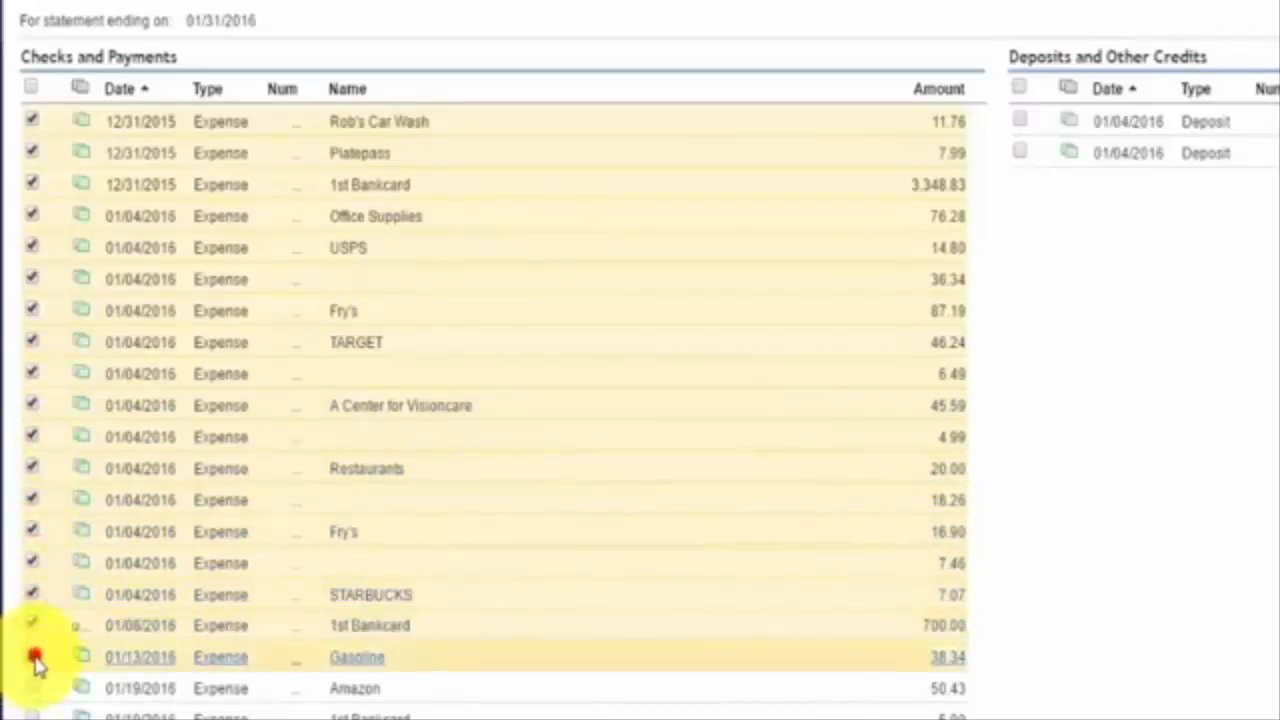
pyautogui.click(31, 688)
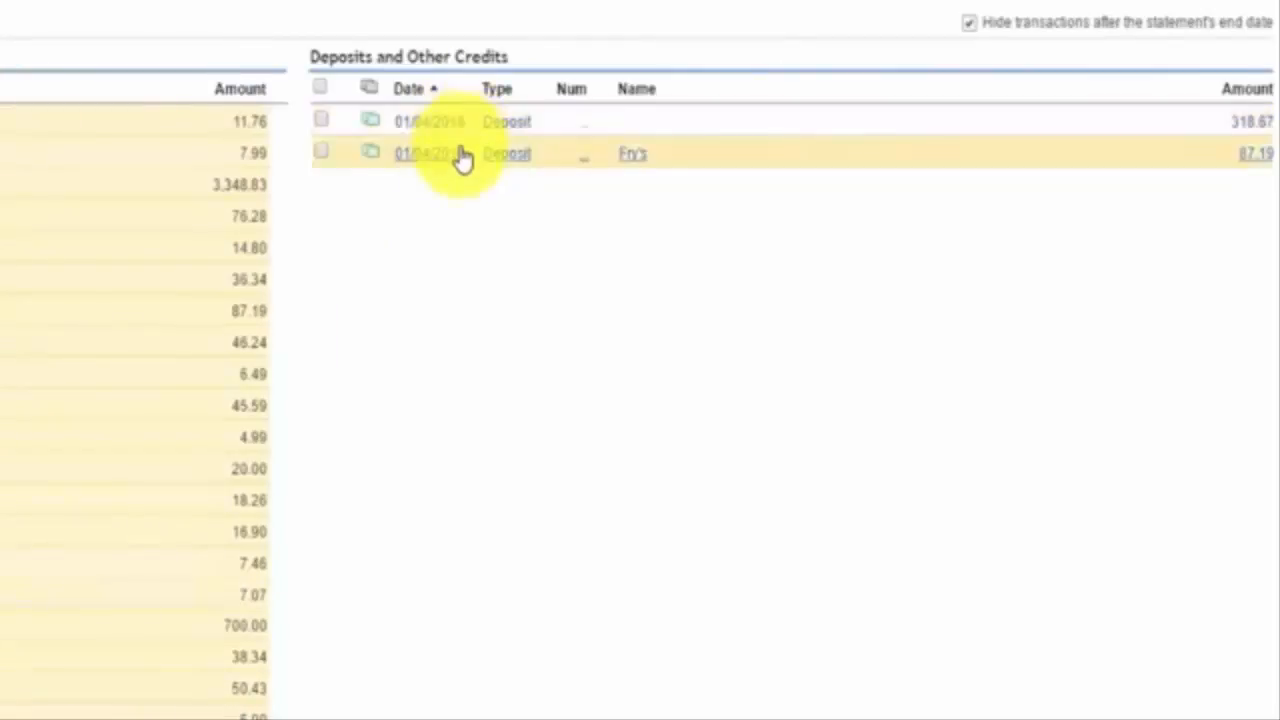
# - Mark both 01/04/2016 deposits as cleared under Deposits and Other Credits
pyautogui.click(321, 126)
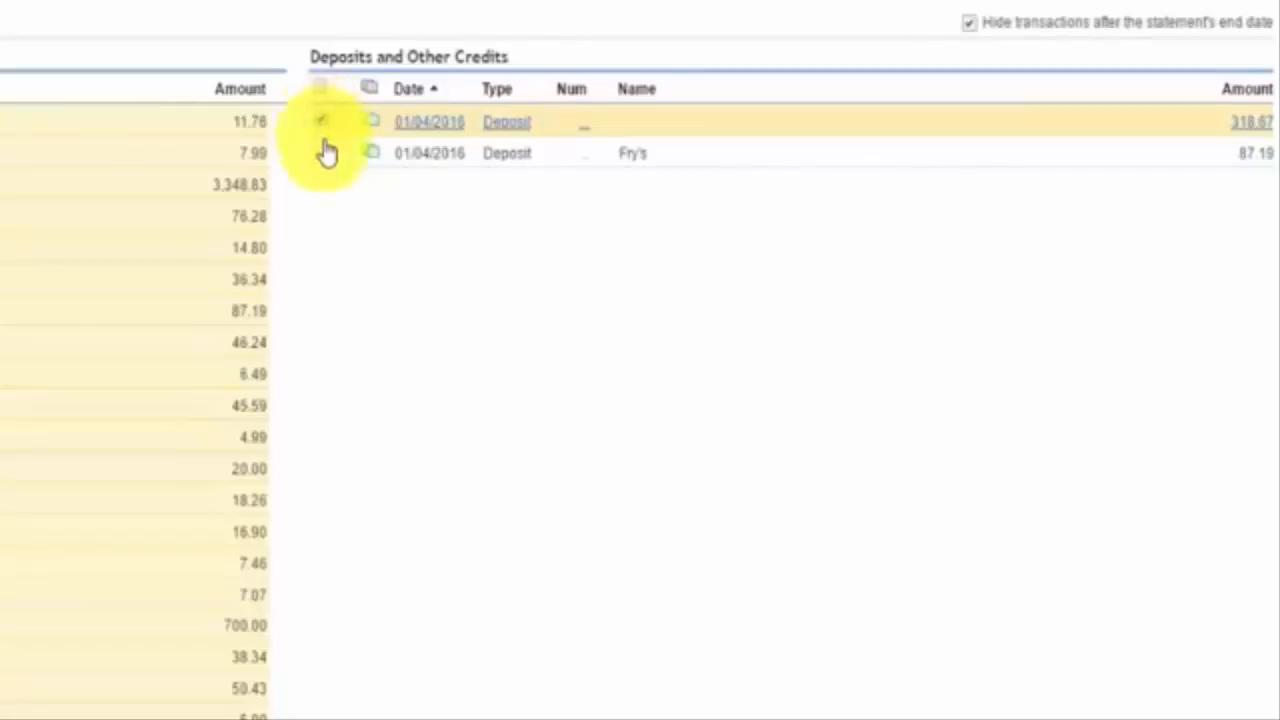
pyautogui.click(323, 156)
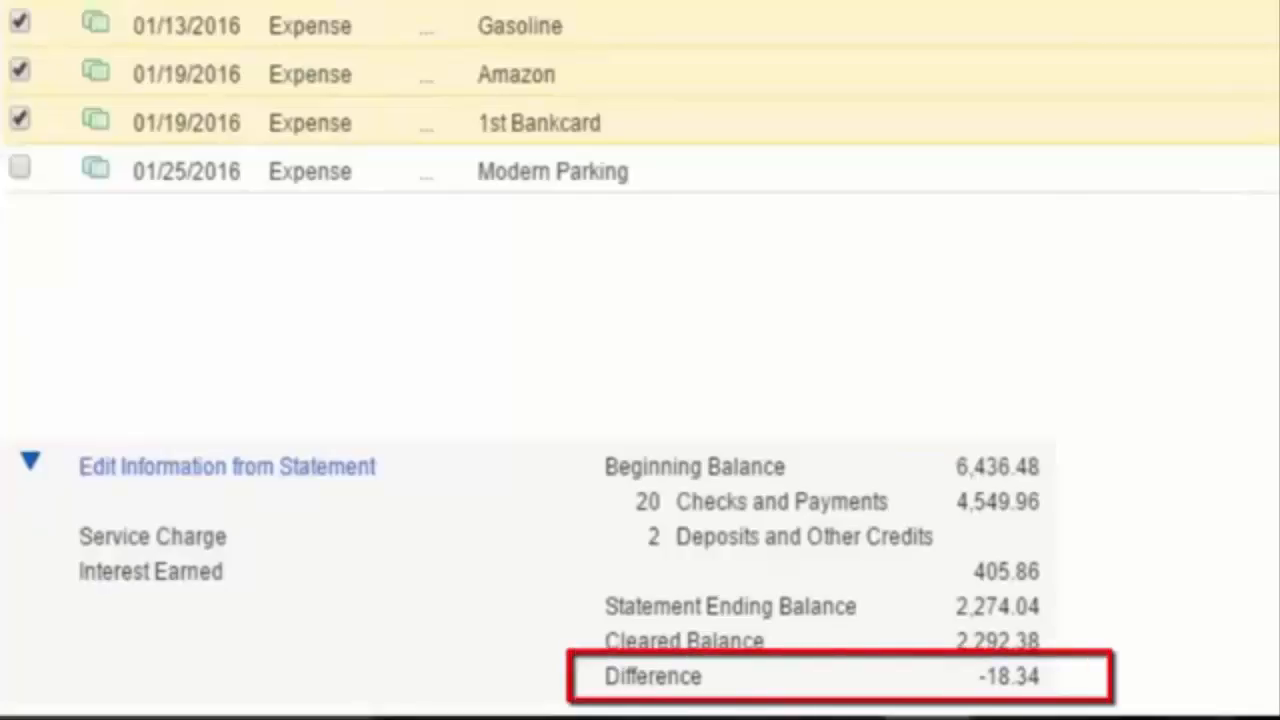
# - Check the difference in the reconciliation summary and mark the remaining 01/25/2016 Modern Parking expense as cleared
pyautogui.moveTo(977, 676); pyautogui.dragTo(1089, 683)
pyautogui.click(1087, 683)
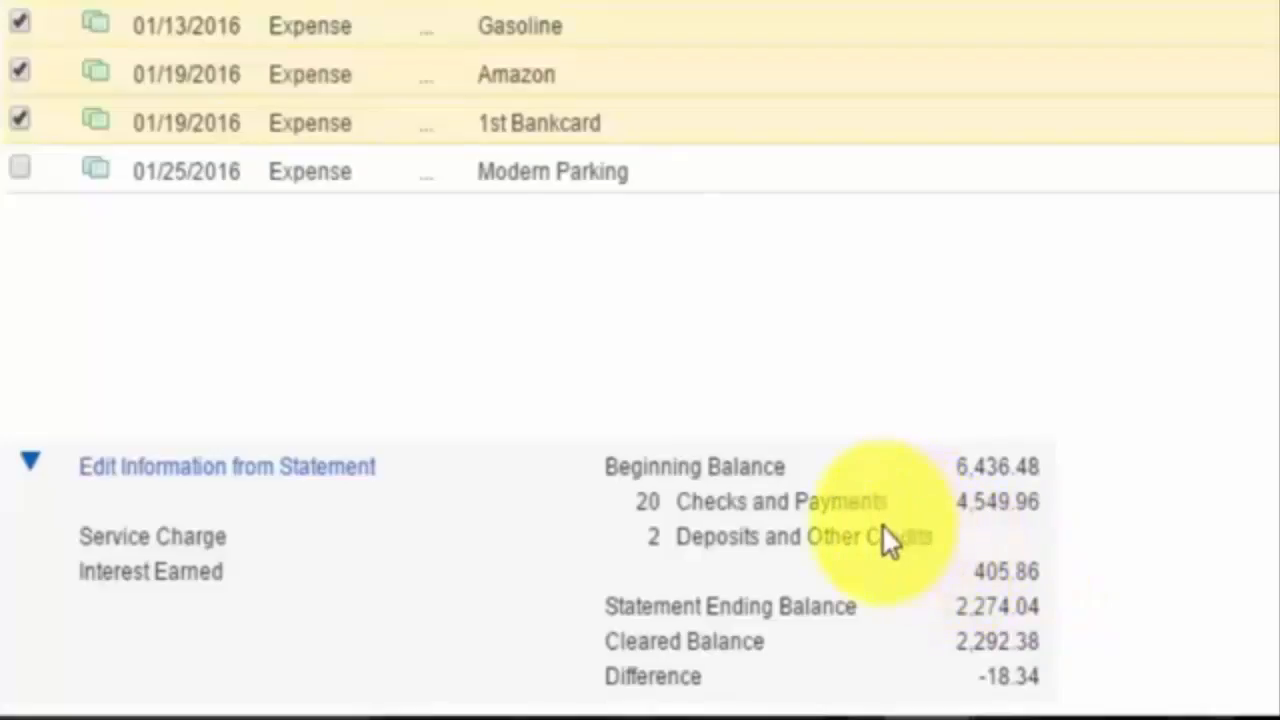
pyautogui.moveTo(678, 503); pyautogui.dragTo(891, 506)
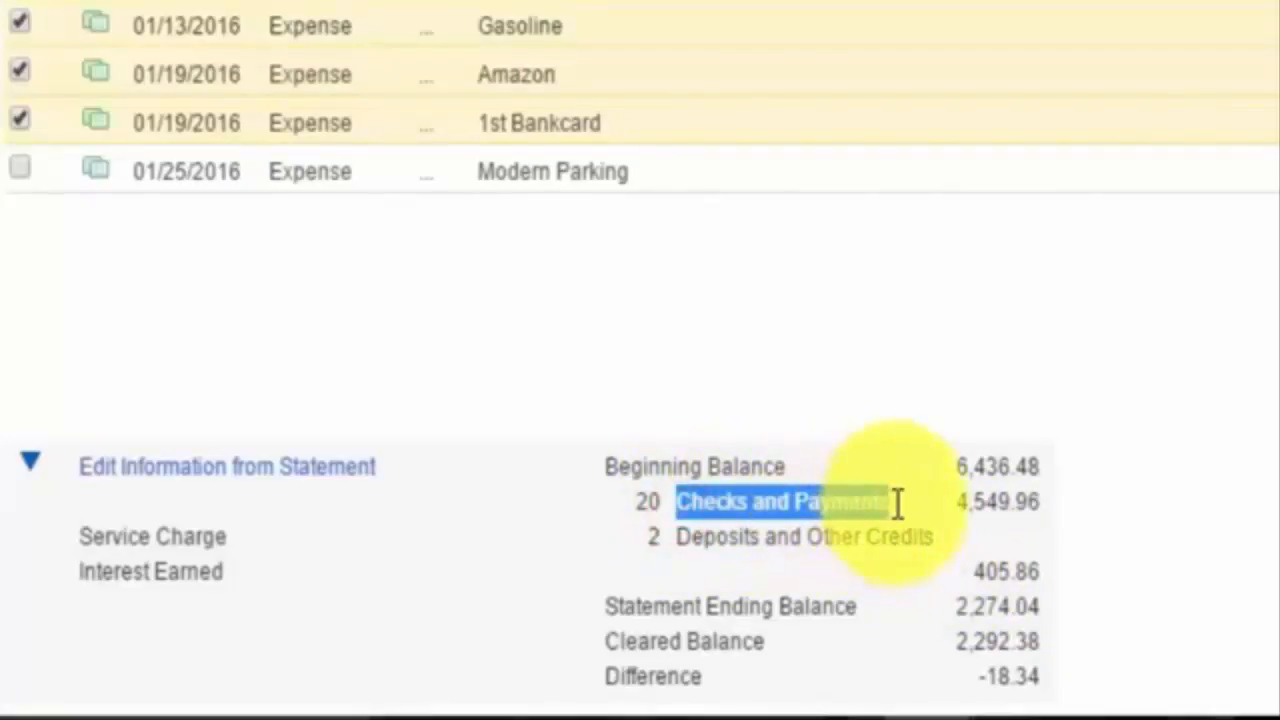
pyautogui.click(958, 515)
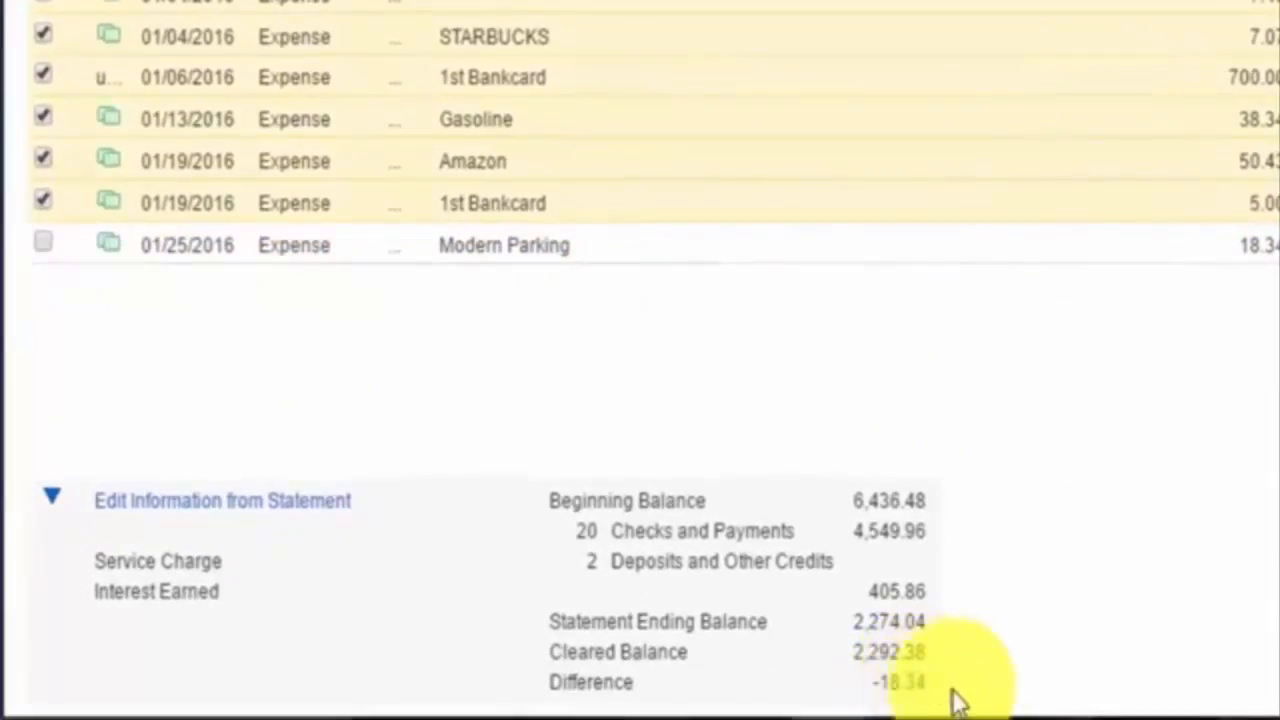
pyautogui.click(42, 240)
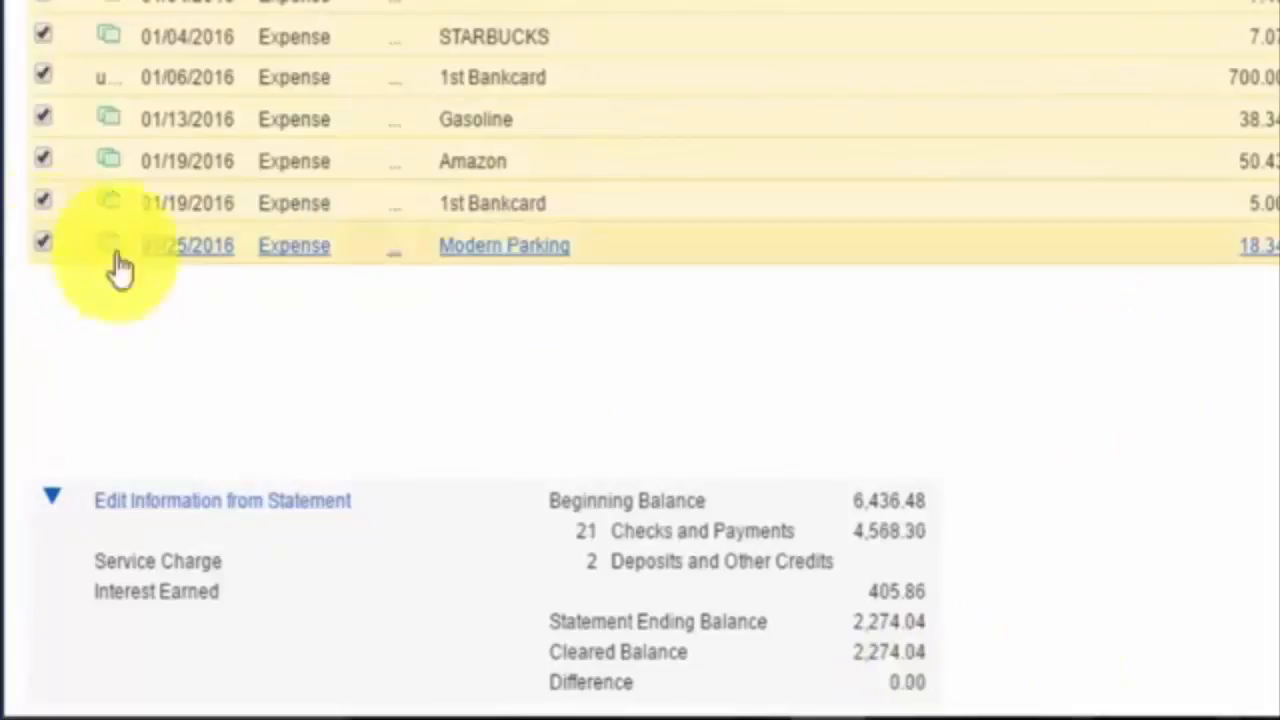
pyautogui.tripleClick(902, 680)
pyautogui.click(929, 684)
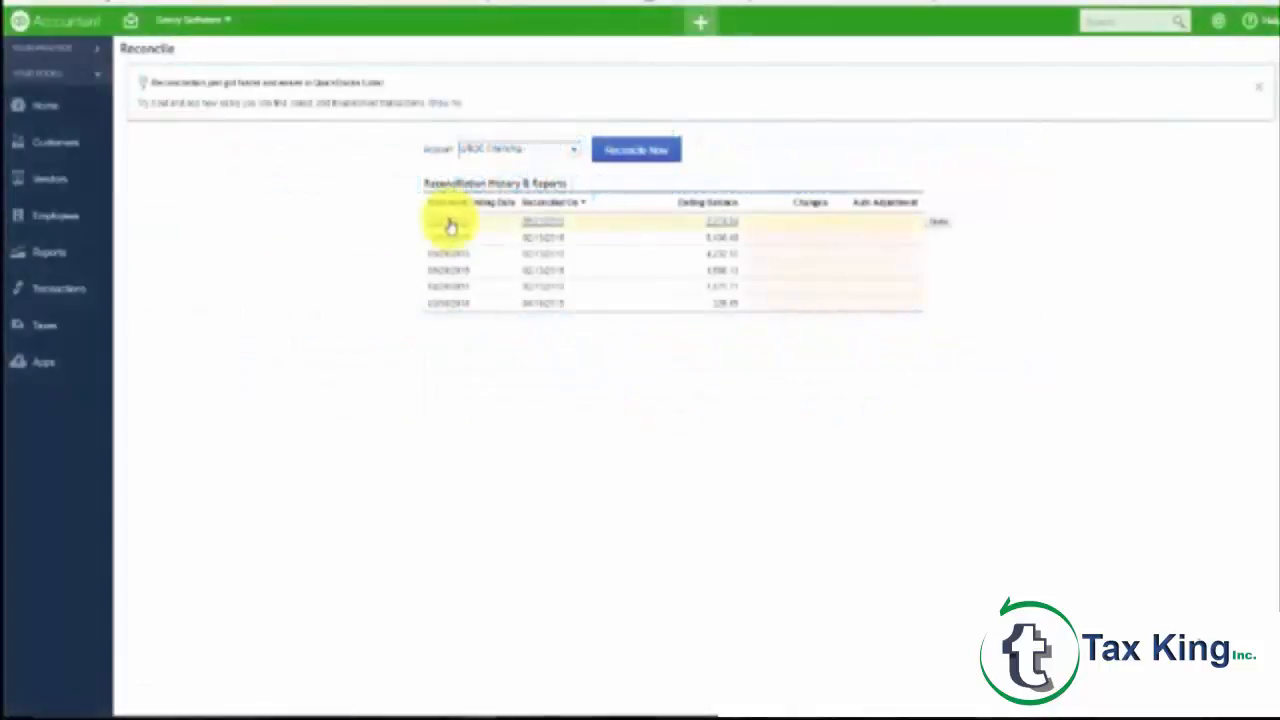
# - Open the reconciliation report for the statement ending 01/31/2016 from the reconciliation history
pyautogui.click(449, 223)
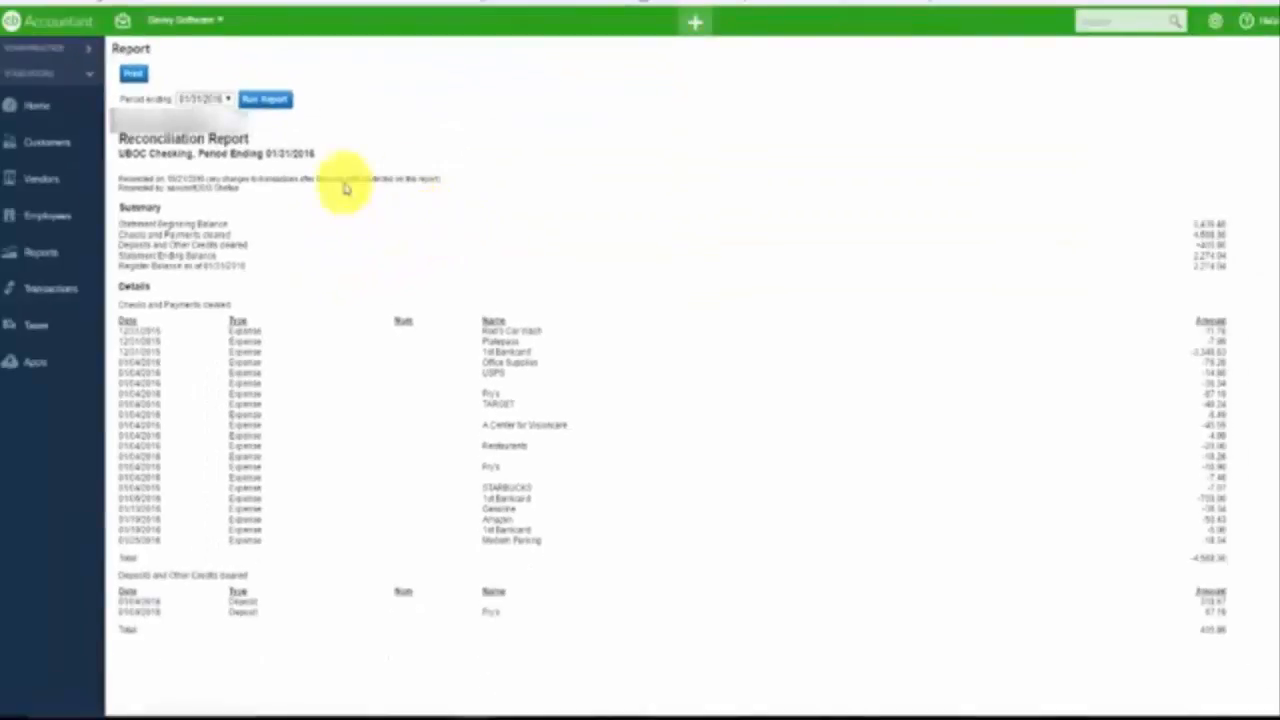
# - Examine the reconciliation report's heading, summary balances, and the details of cleared checks, payments and deposits
pyautogui.moveTo(115, 140); pyautogui.dragTo(357, 151)
pyautogui.click(354, 229)
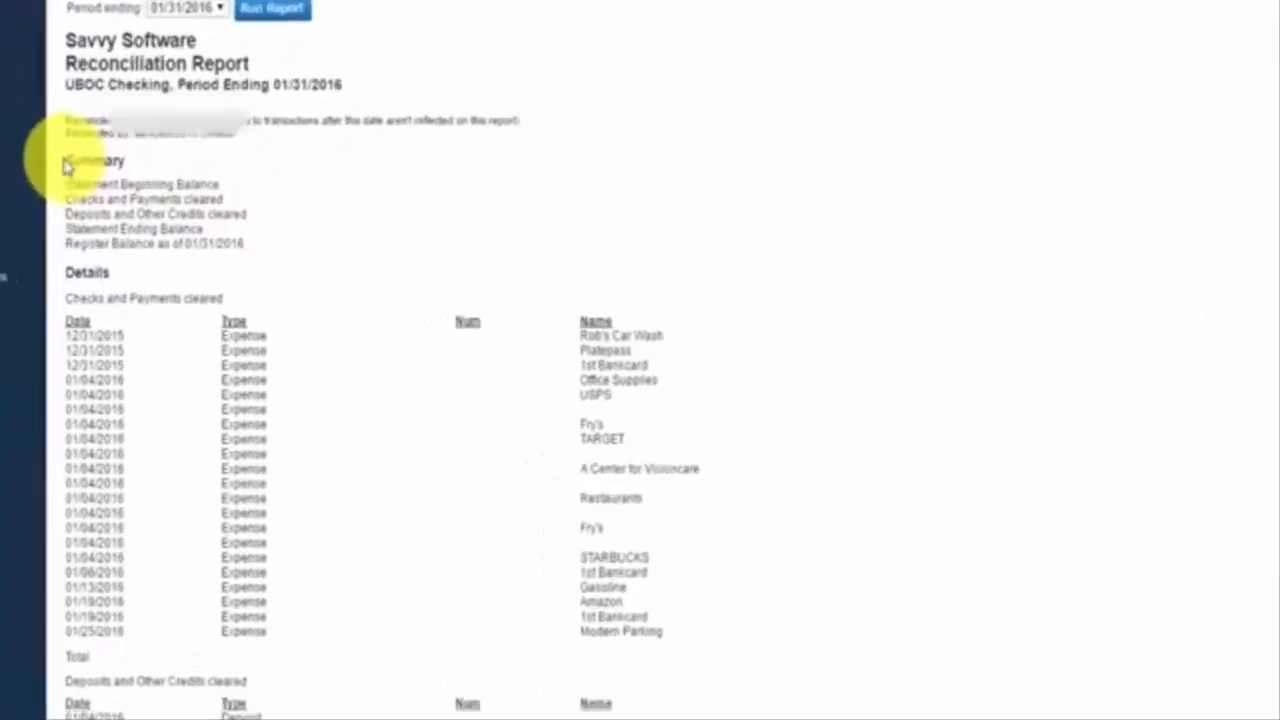
pyautogui.moveTo(64, 160); pyautogui.dragTo(138, 160)
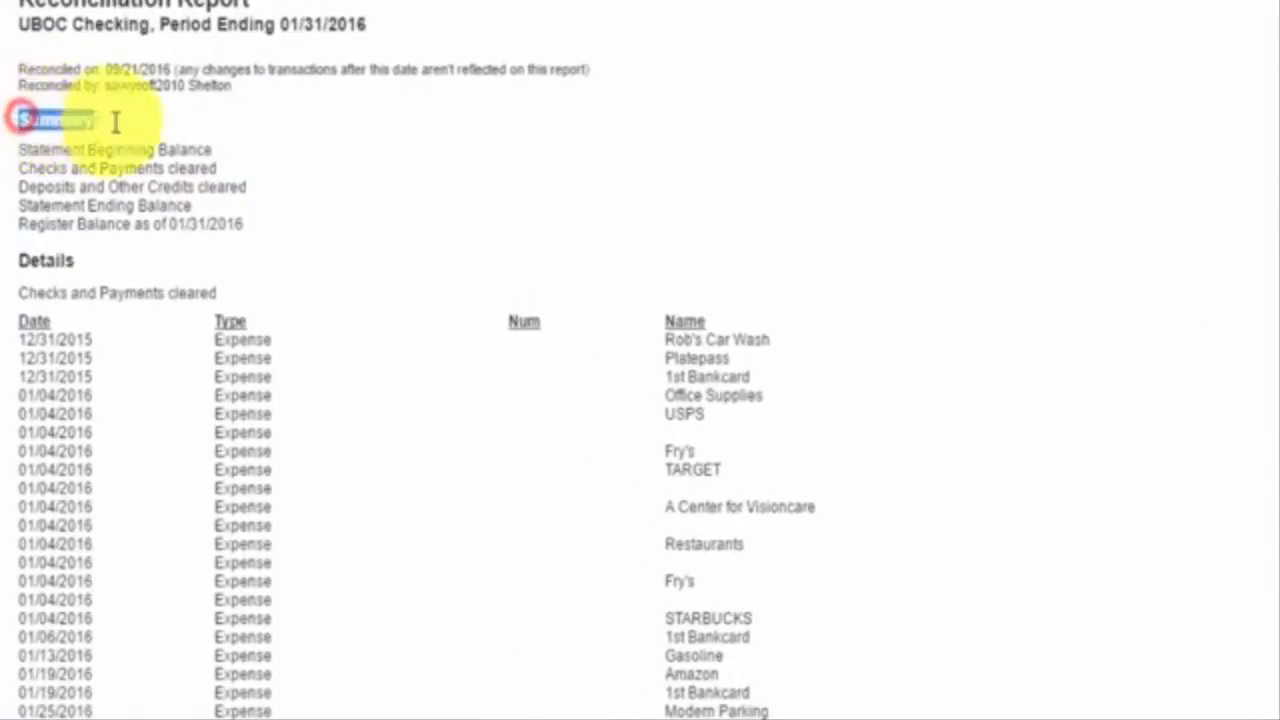
pyautogui.click(224, 152)
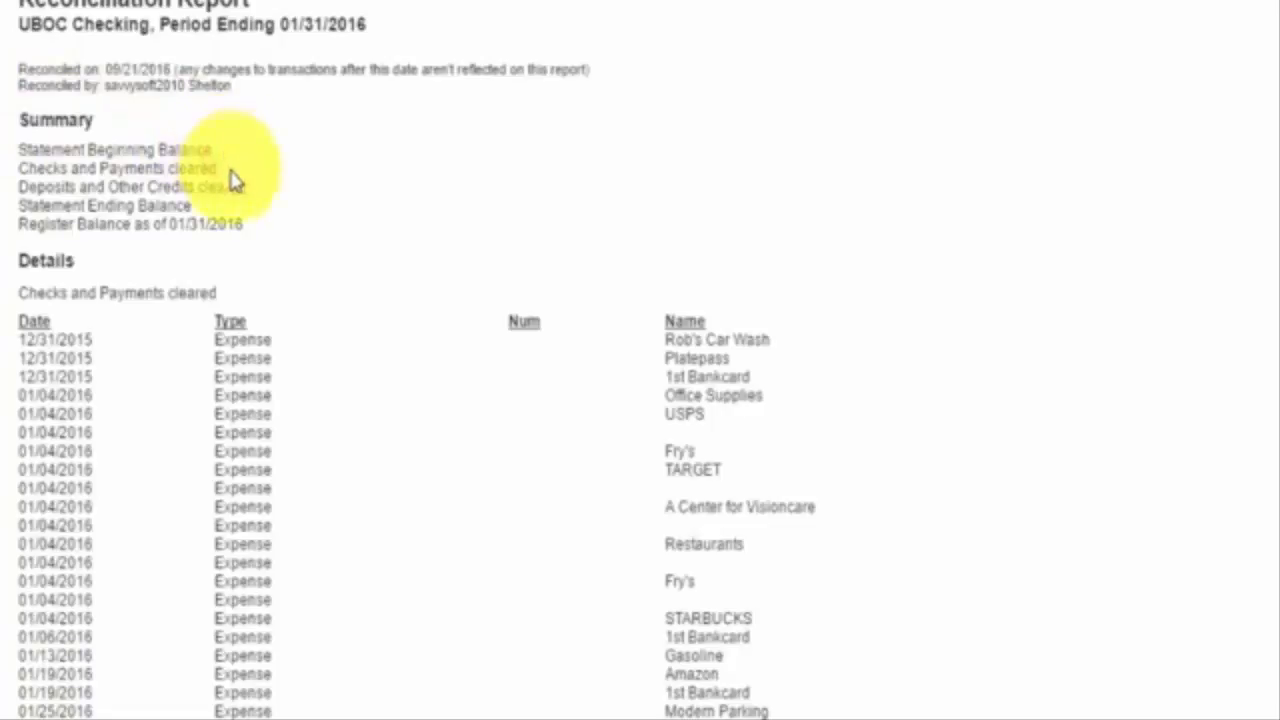
pyautogui.click(196, 208)
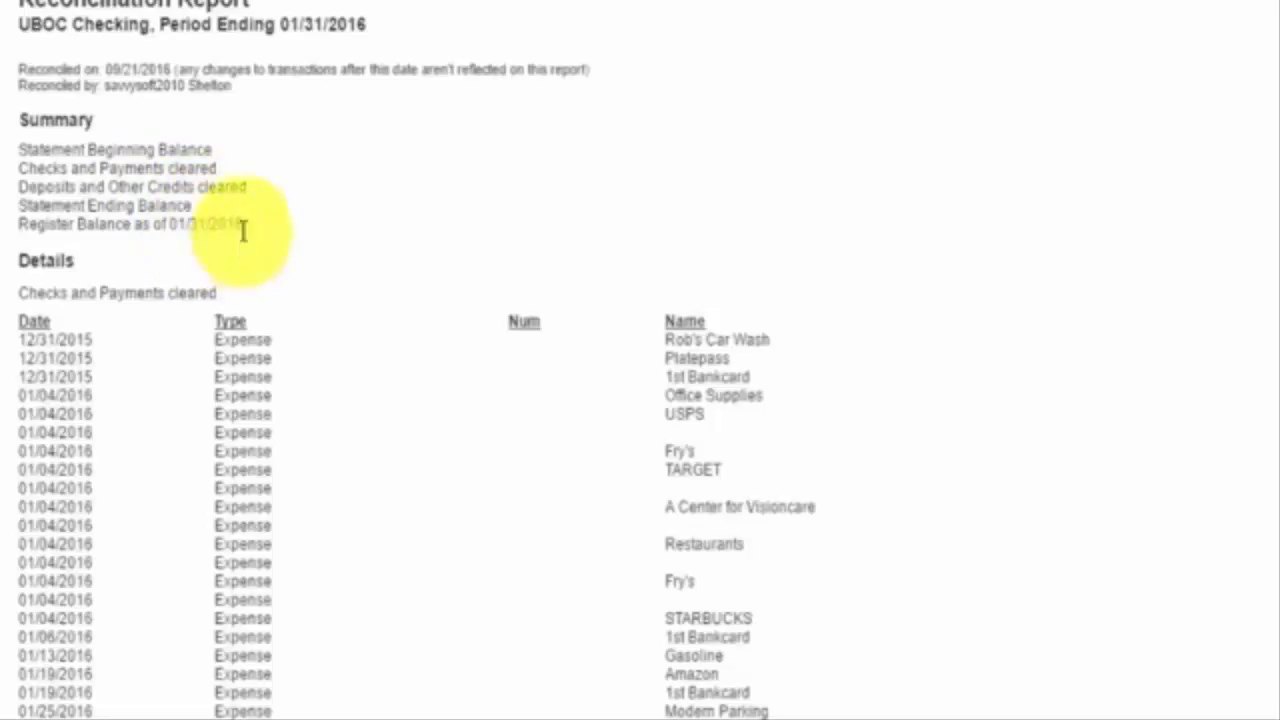
pyautogui.moveTo(20, 207); pyautogui.dragTo(298, 238)
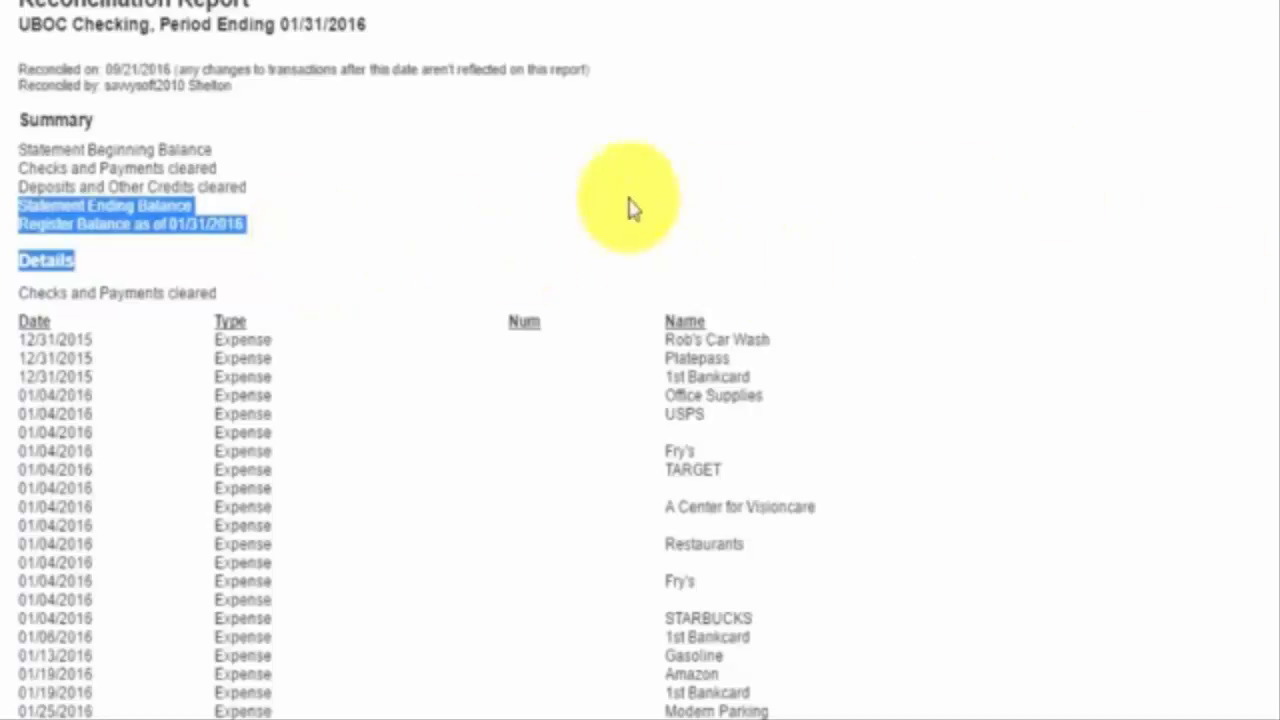
pyautogui.click(277, 230)
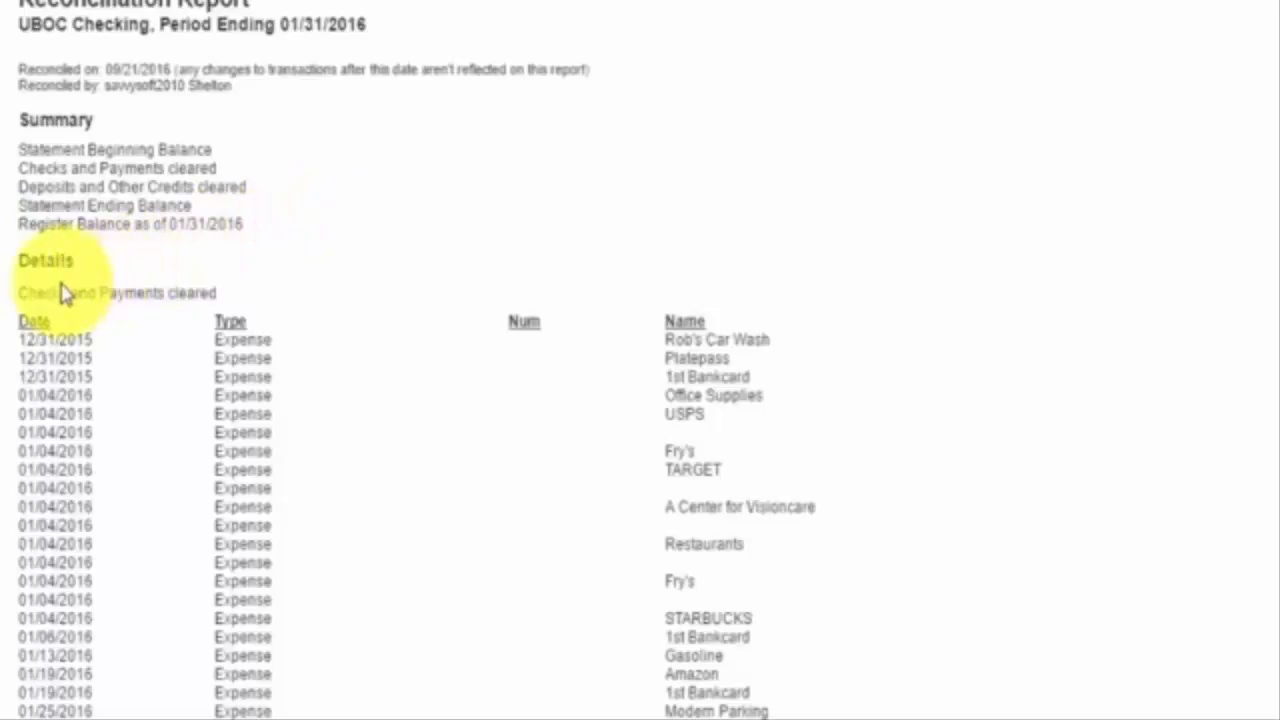
pyautogui.scroll(-5, 222, 705)
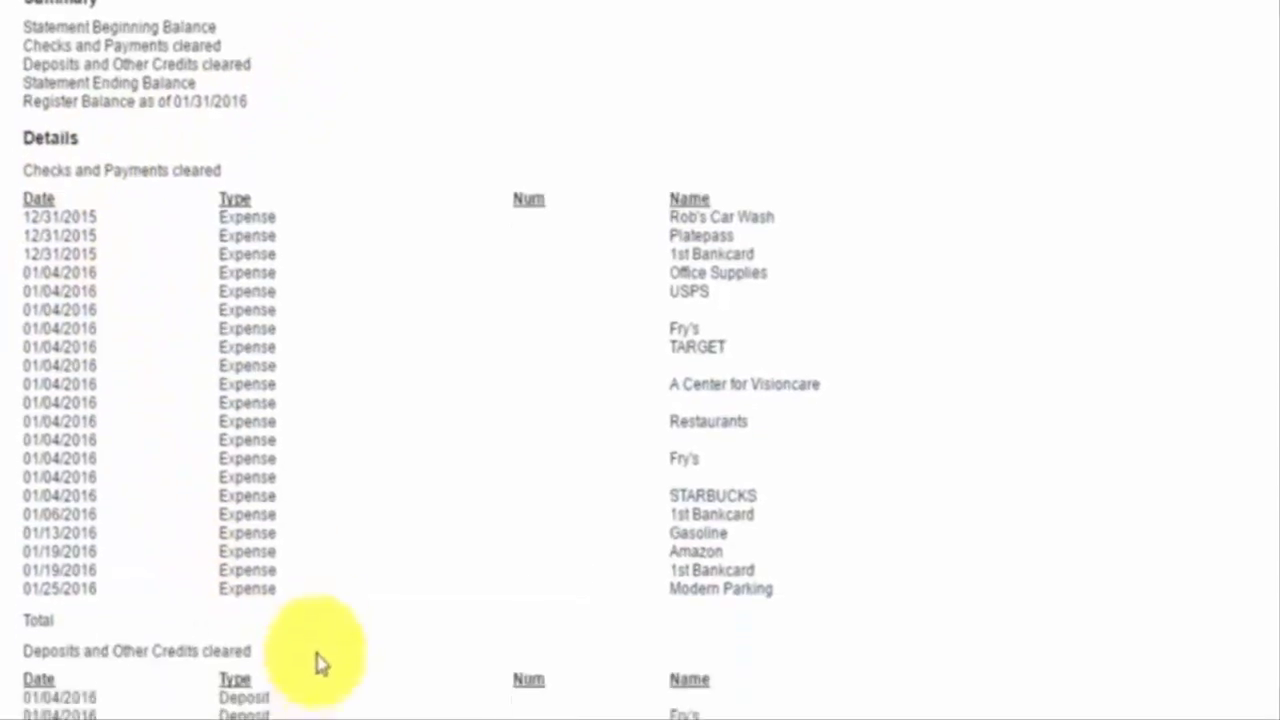
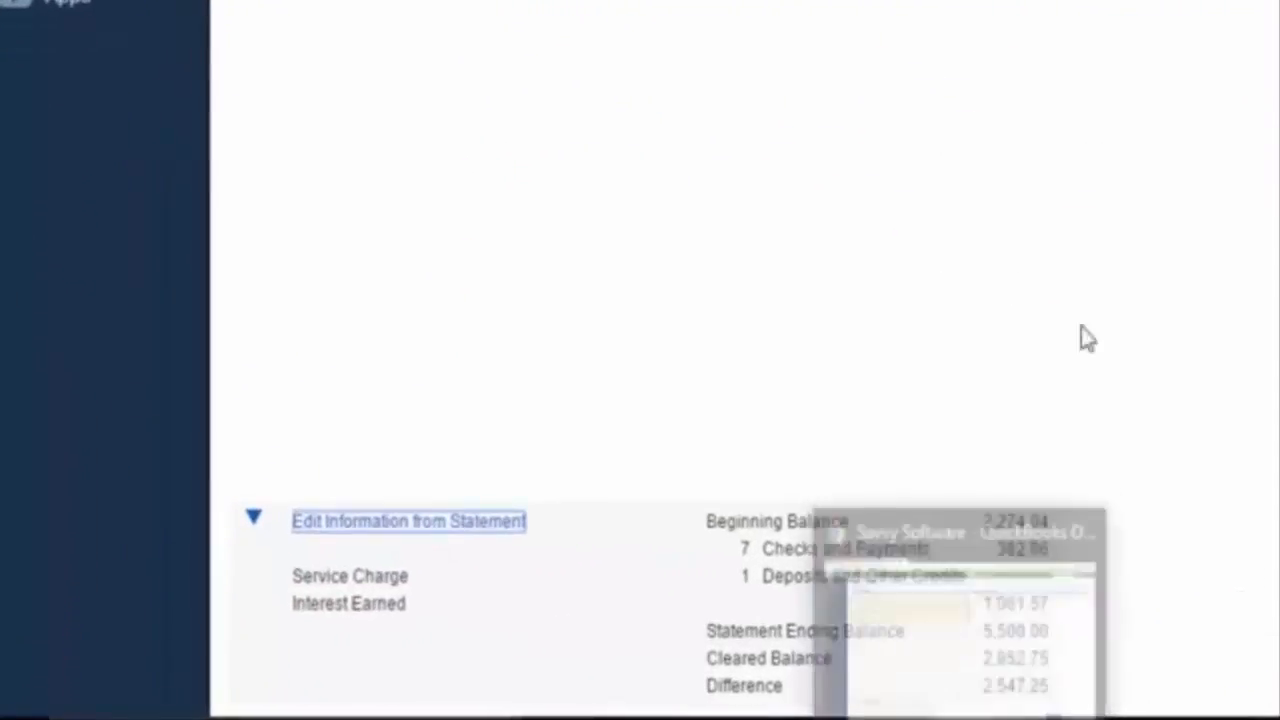
# - Check the difference and the totals for deposits and for checks and payments in the UBOC Checking reconciliation summary
pyautogui.moveTo(1066, 688)
pyautogui.mouseDown()
pyautogui.moveTo(987, 687)
pyautogui.moveTo(1041, 687)
pyautogui.moveTo(1060, 706)
pyautogui.mouseUp()
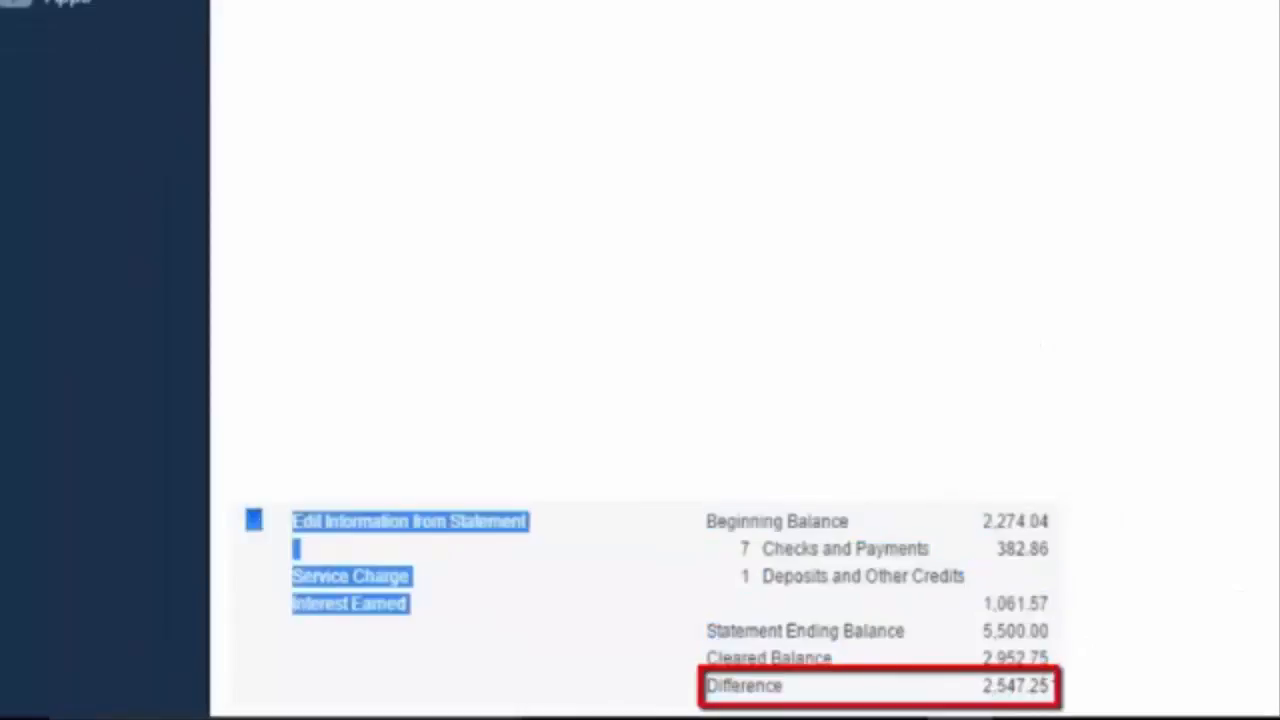
pyautogui.click(1060, 706)
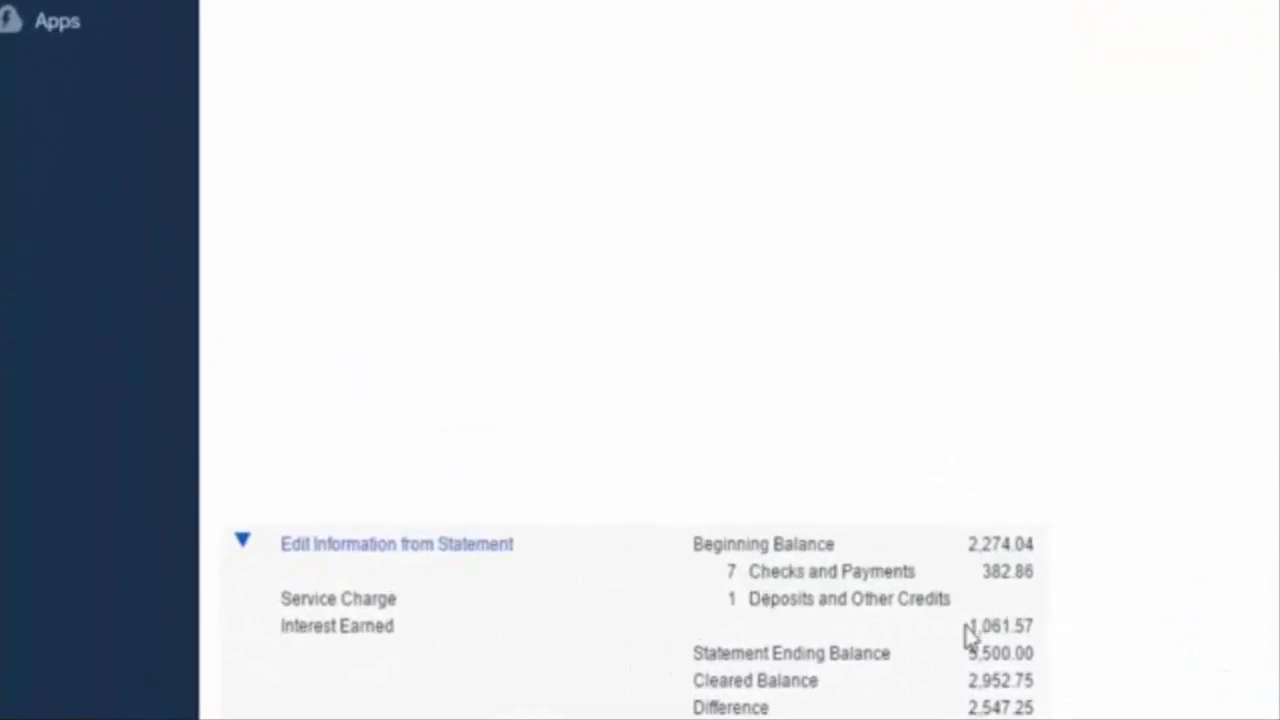
pyautogui.moveTo(968, 625); pyautogui.dragTo(1042, 632)
pyautogui.click(1039, 635)
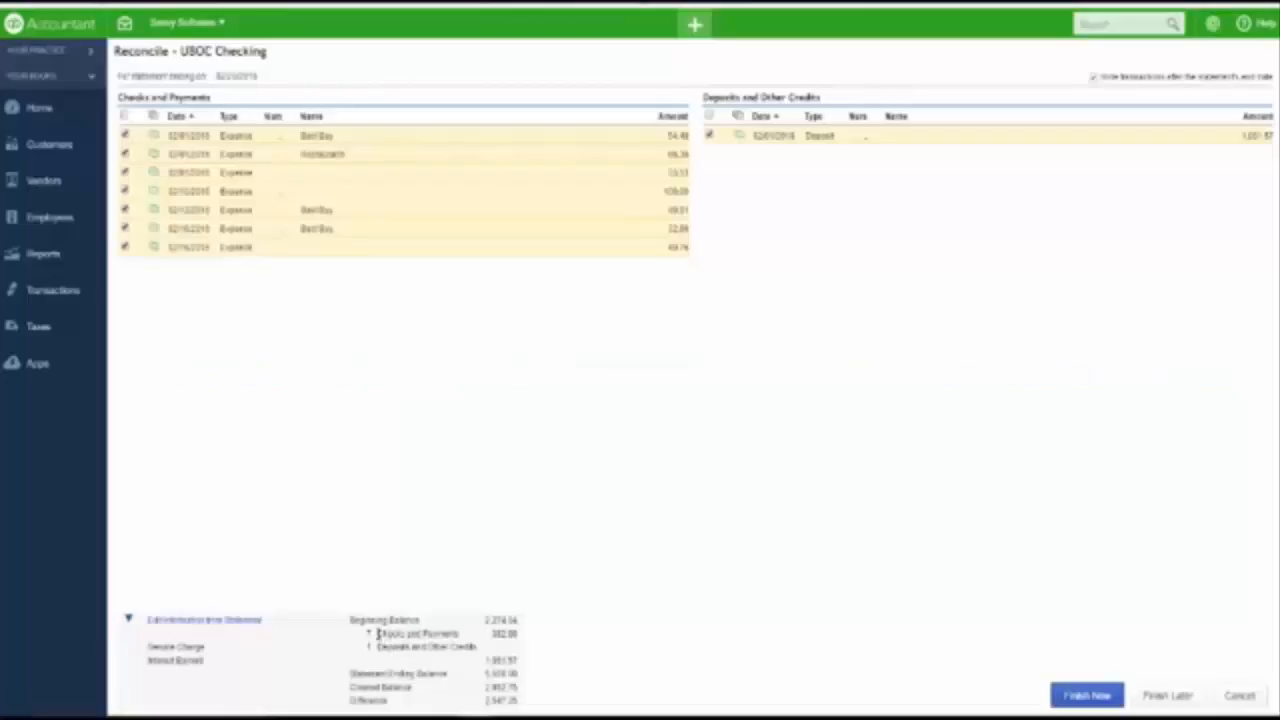
pyautogui.moveTo(377, 633); pyautogui.dragTo(463, 634)
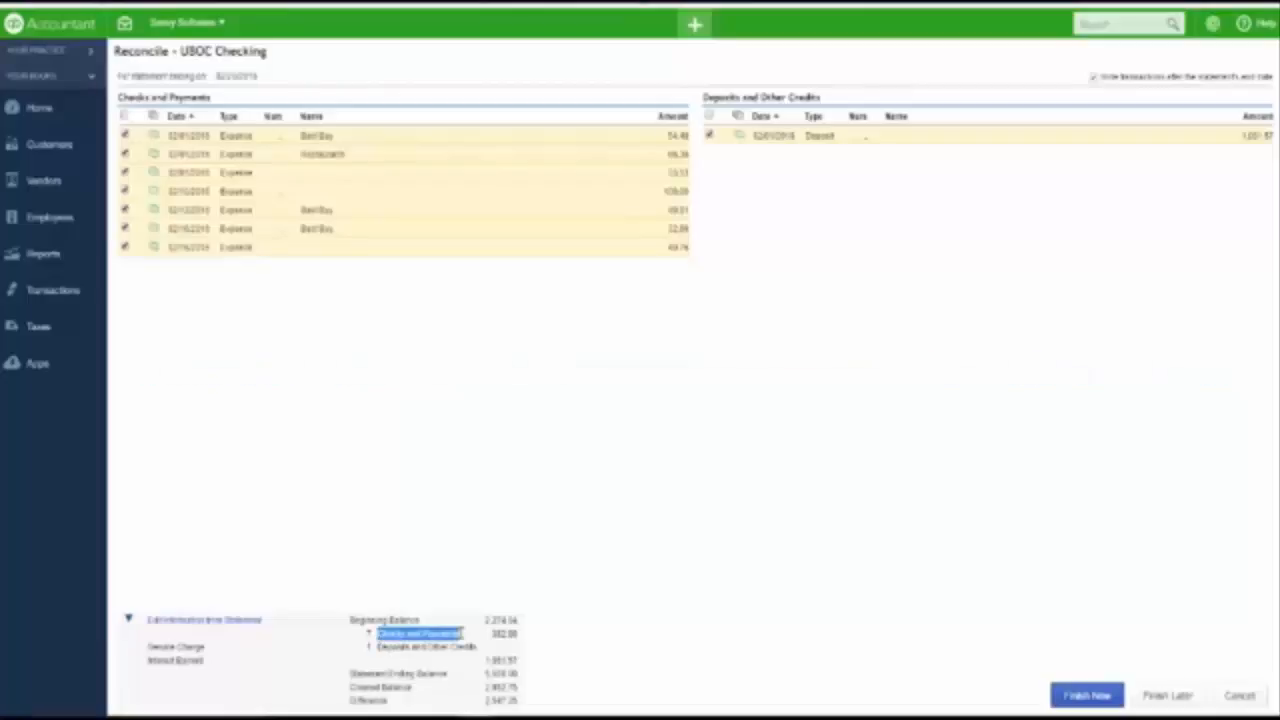
pyautogui.click(530, 643)
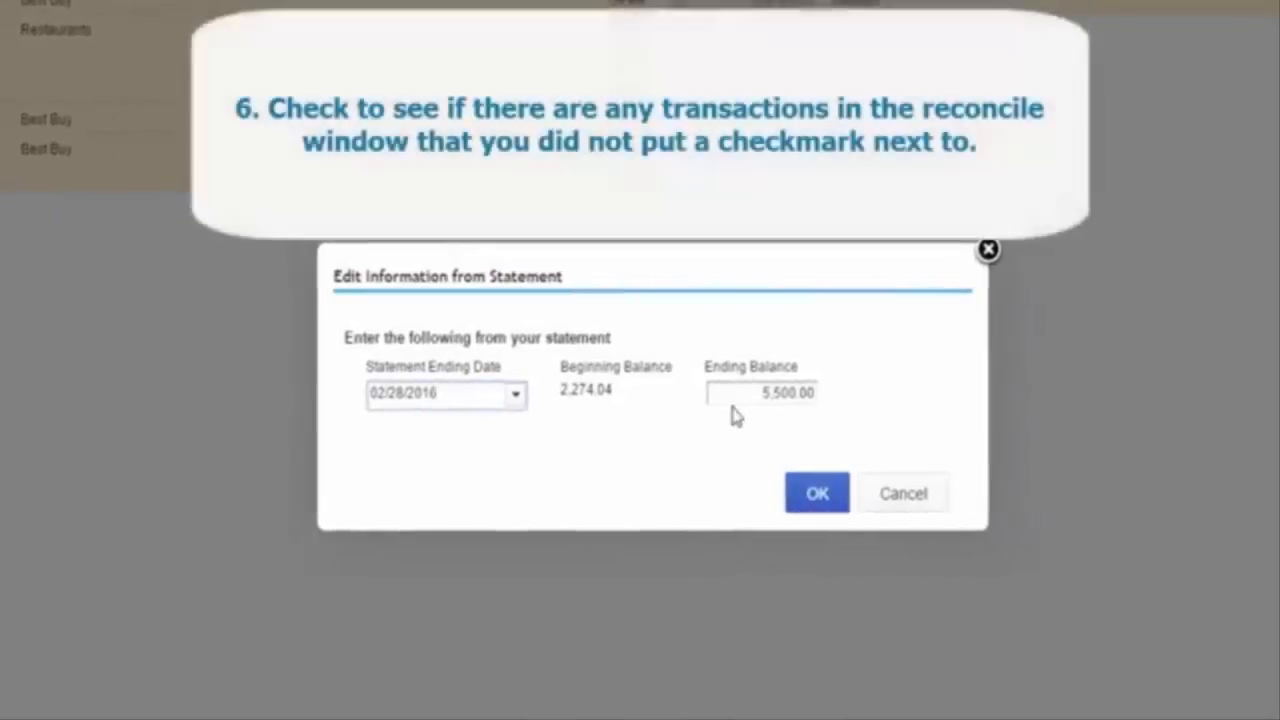
# - Check the ending balance in the statement information and close the dialog
pyautogui.click(734, 397)
pyautogui.moveTo(734, 397); pyautogui.dragTo(849, 451)
pyautogui.click(811, 507)
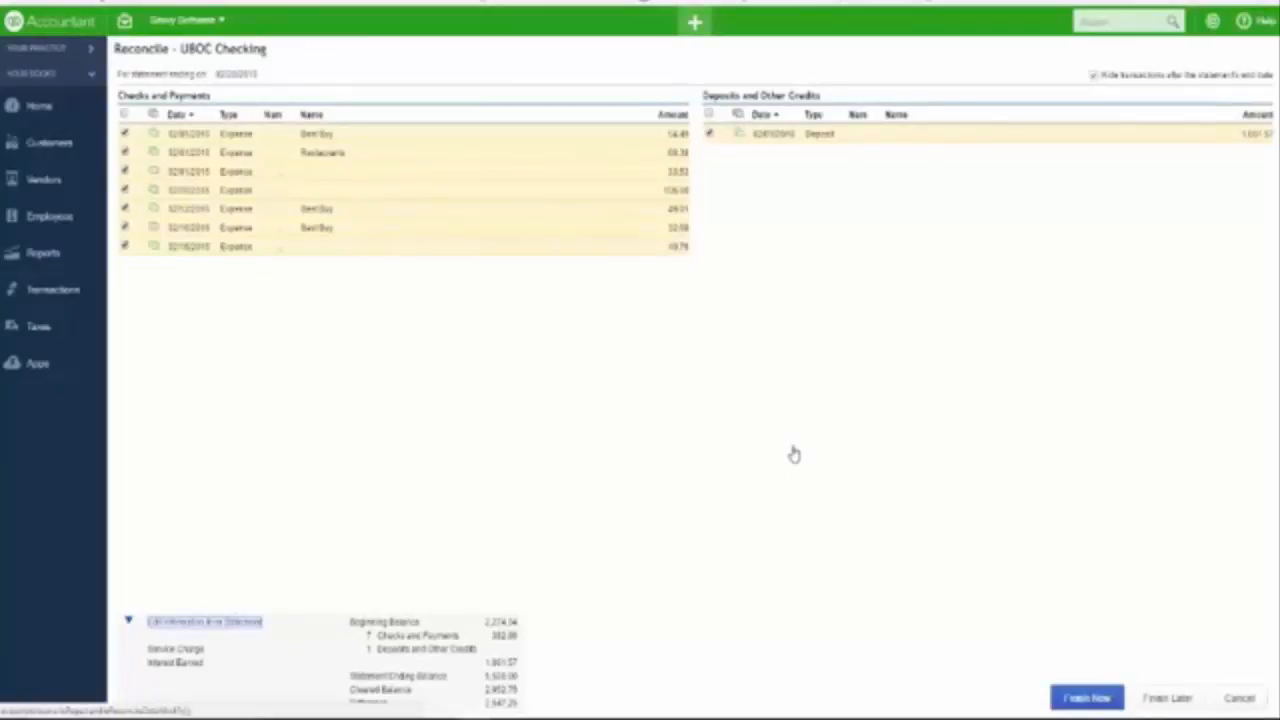
# - Check the cleared mark on the fourth expense under Checks and Payments and the difference in the summary
pyautogui.click(125, 190)
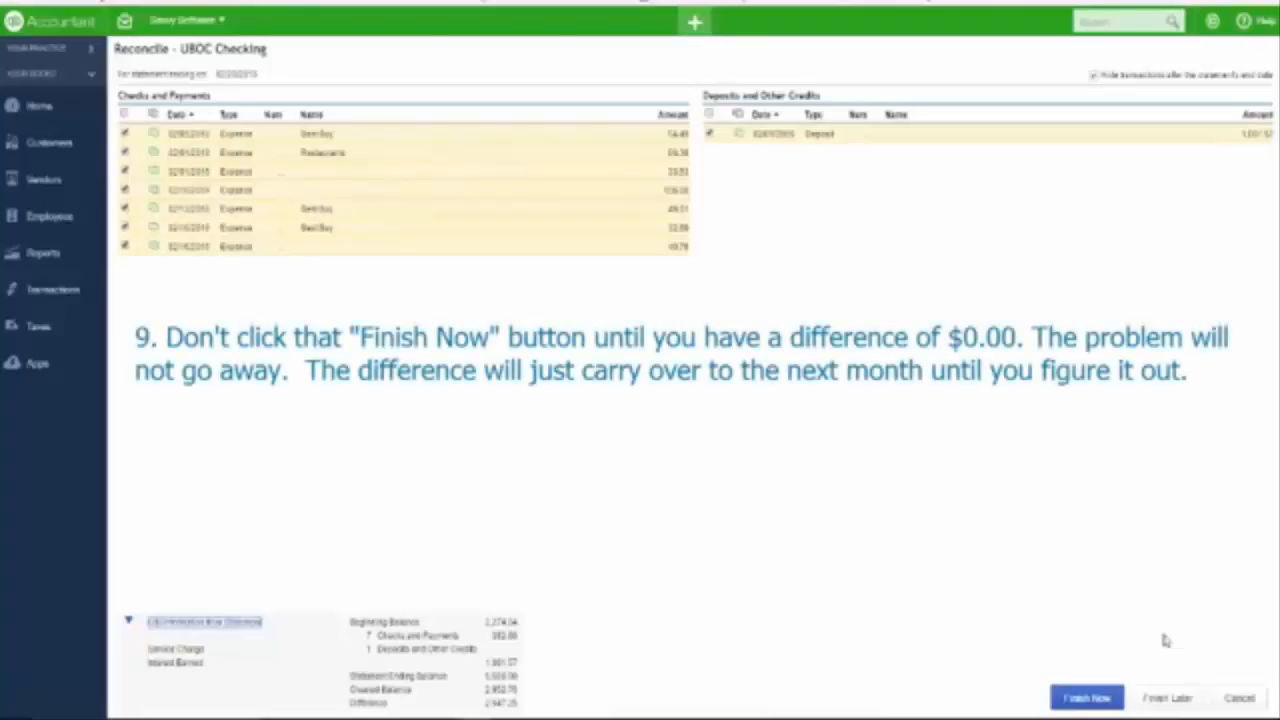
pyautogui.moveTo(484, 705); pyautogui.dragTo(525, 712)
pyautogui.click(527, 712)
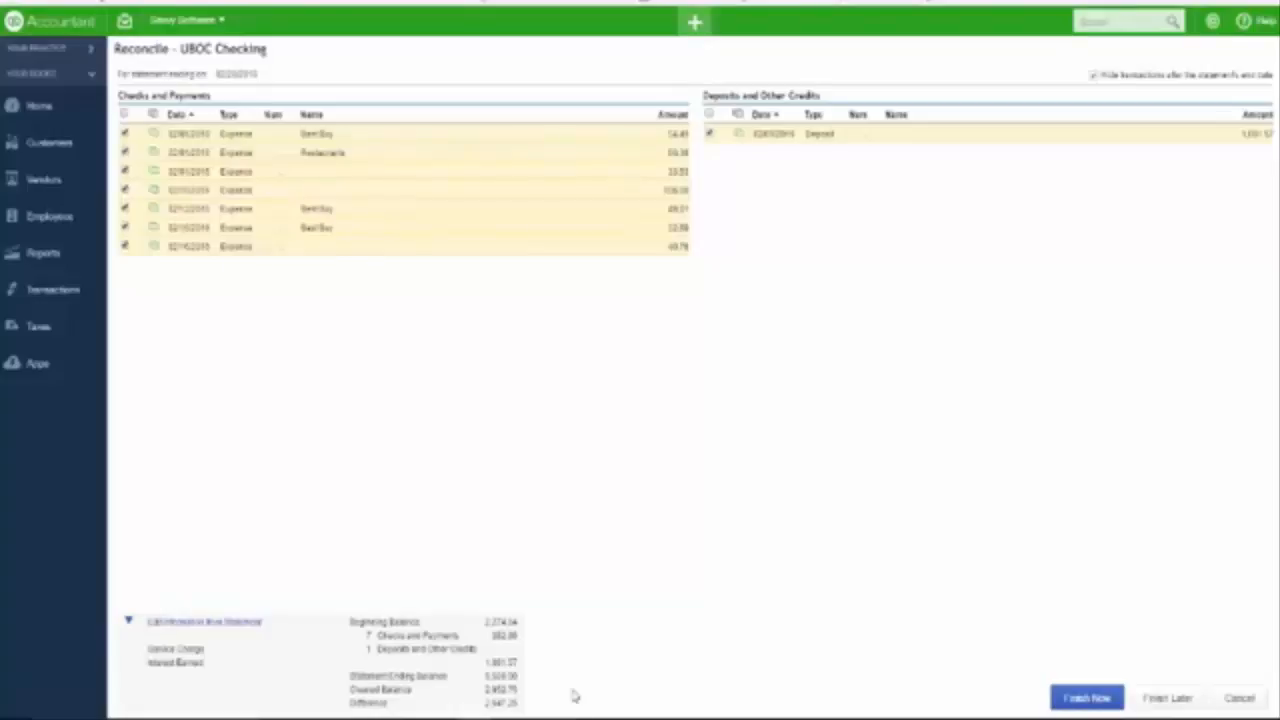
# - Cancel the unfinished UBOC Checking reconciliation and open the account's bank register from the banking transactions
pyautogui.click(1230, 700)
pyautogui.click(668, 407)
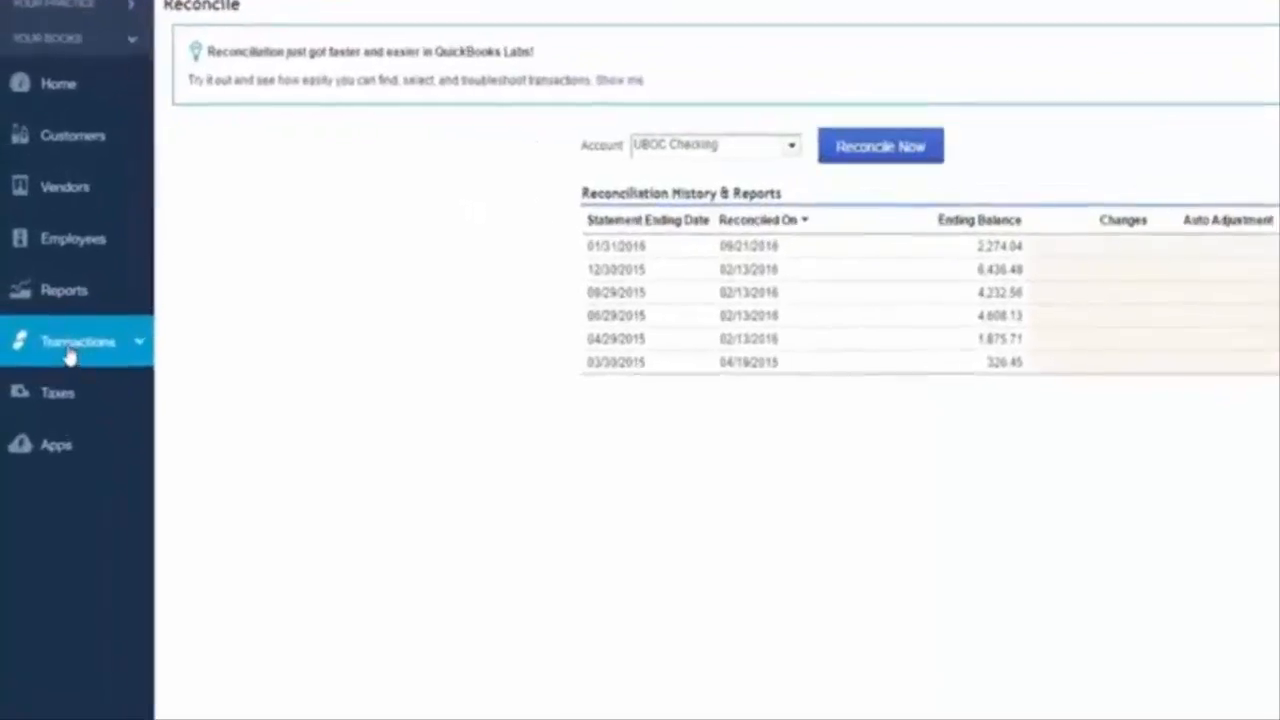
pyautogui.click(70, 354)
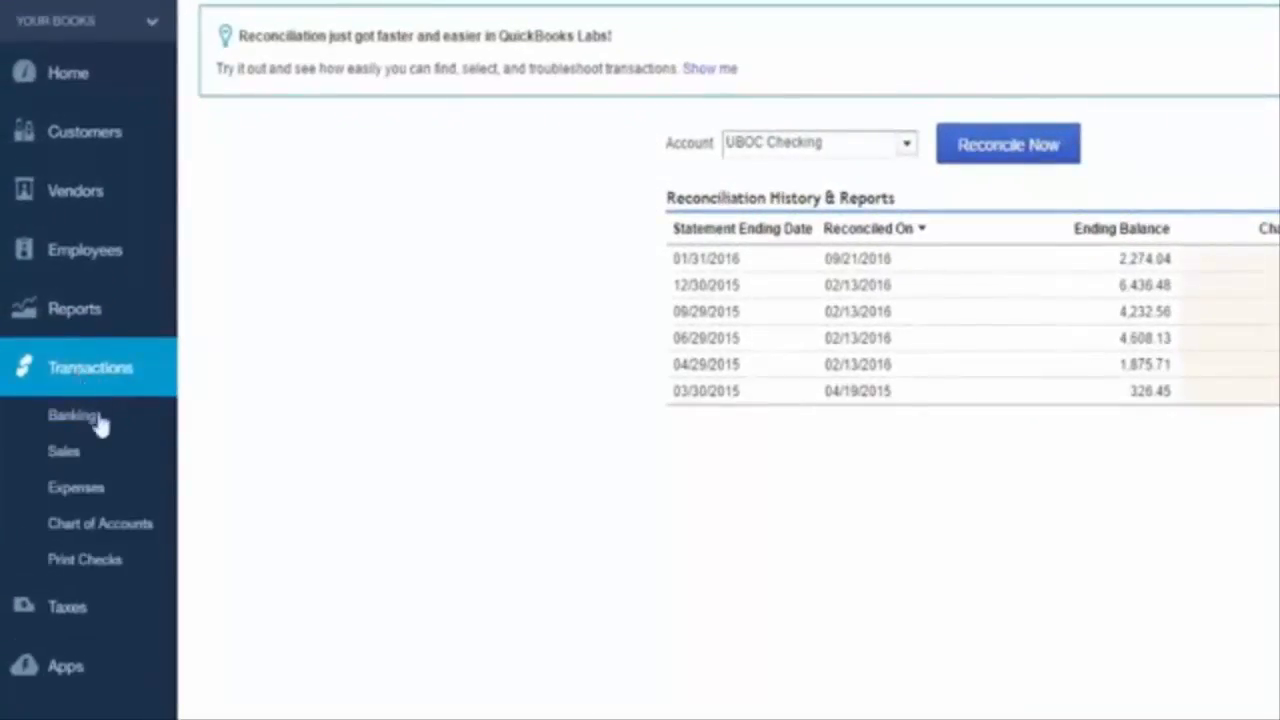
pyautogui.click(98, 428)
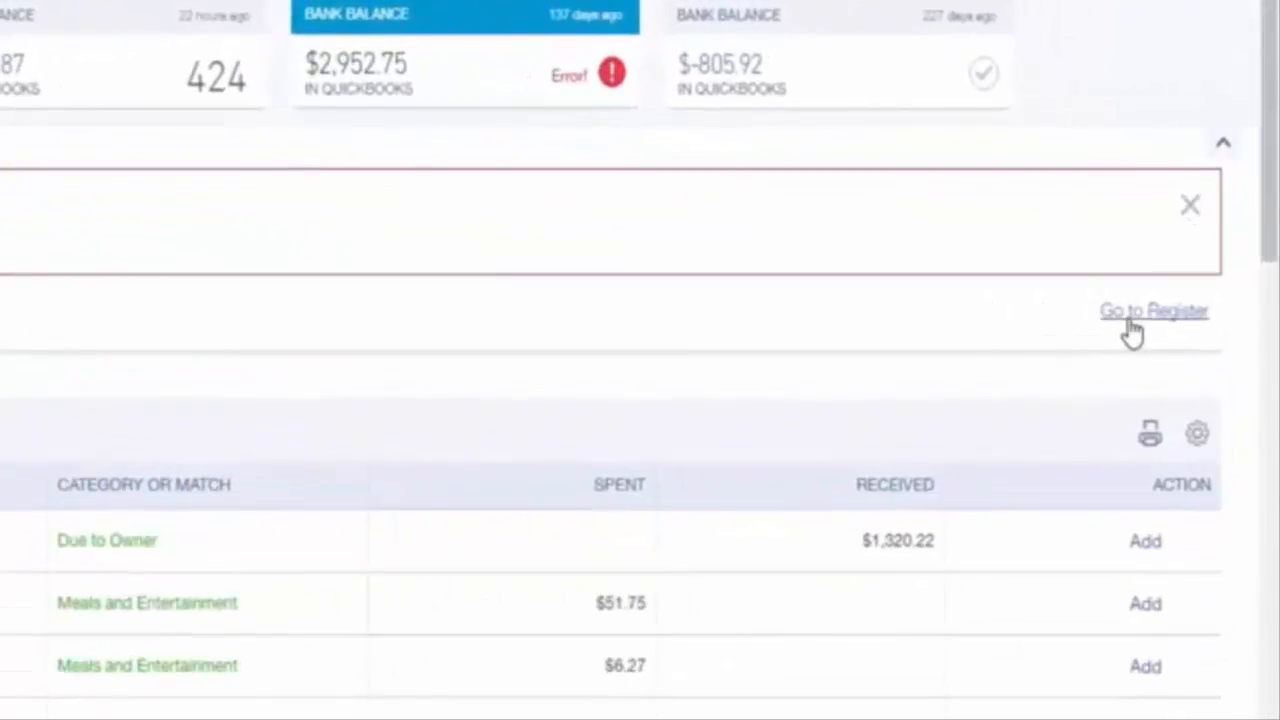
pyautogui.click(1130, 318)
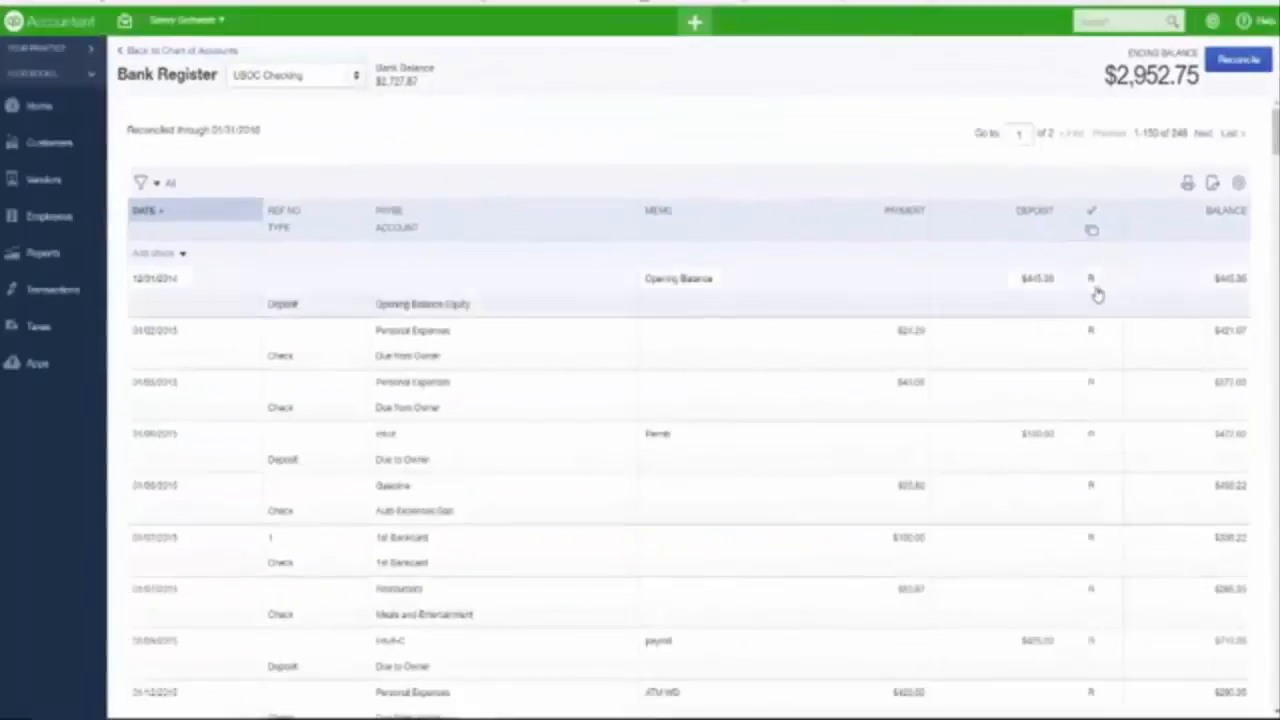